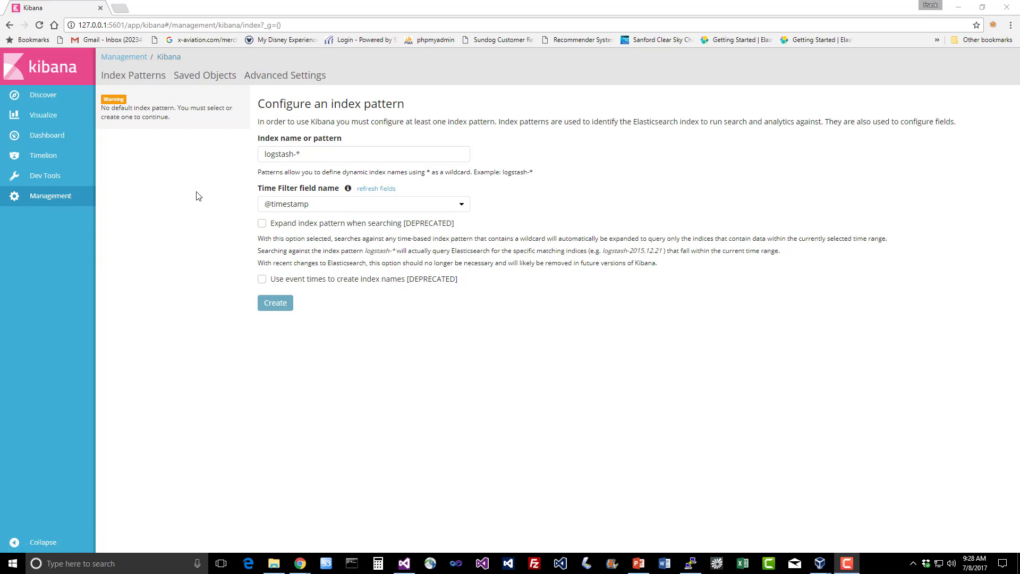
# - Replace the logstash-* pattern with 'shakespeare' and create that index pattern
pyautogui.click(312, 153)
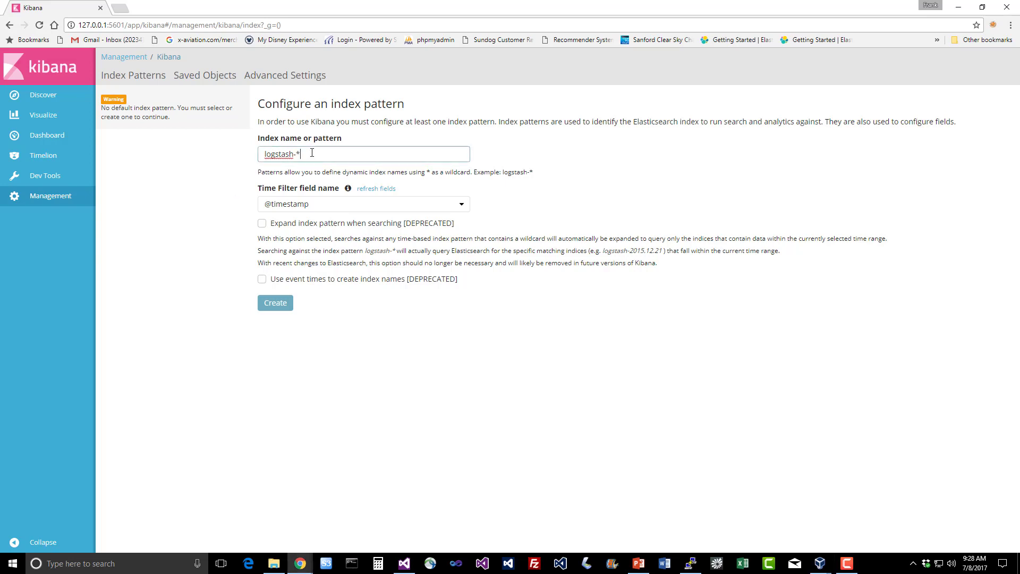
pyautogui.moveTo(303, 154); pyautogui.dragTo(256, 154)
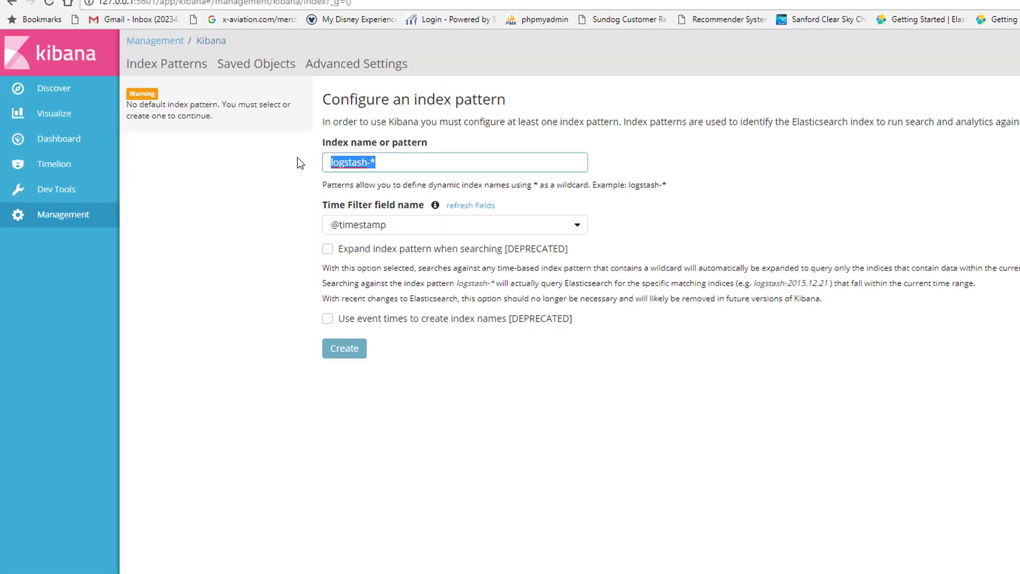
pyautogui.write('shakespeare')
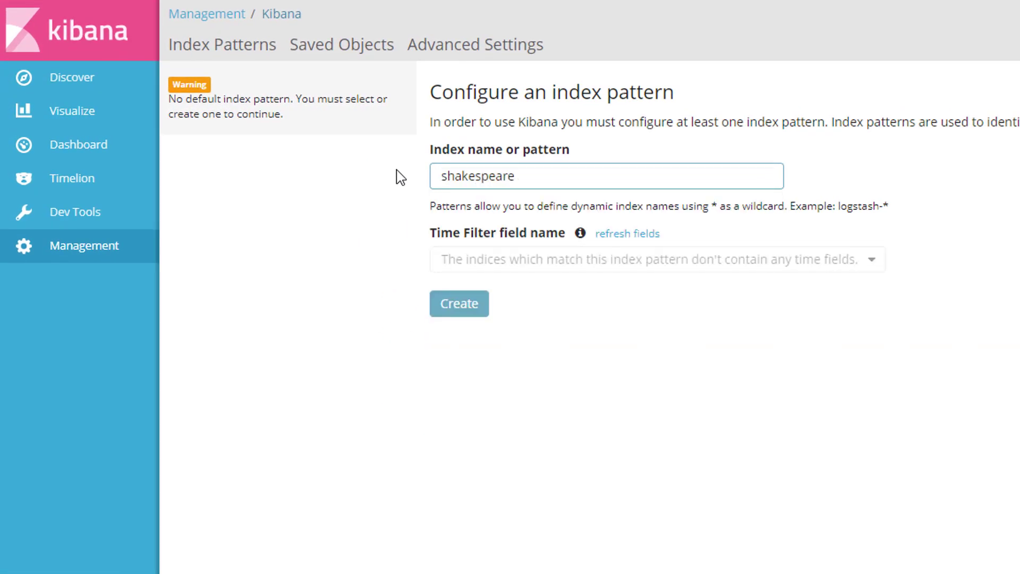
pyautogui.click(473, 311)
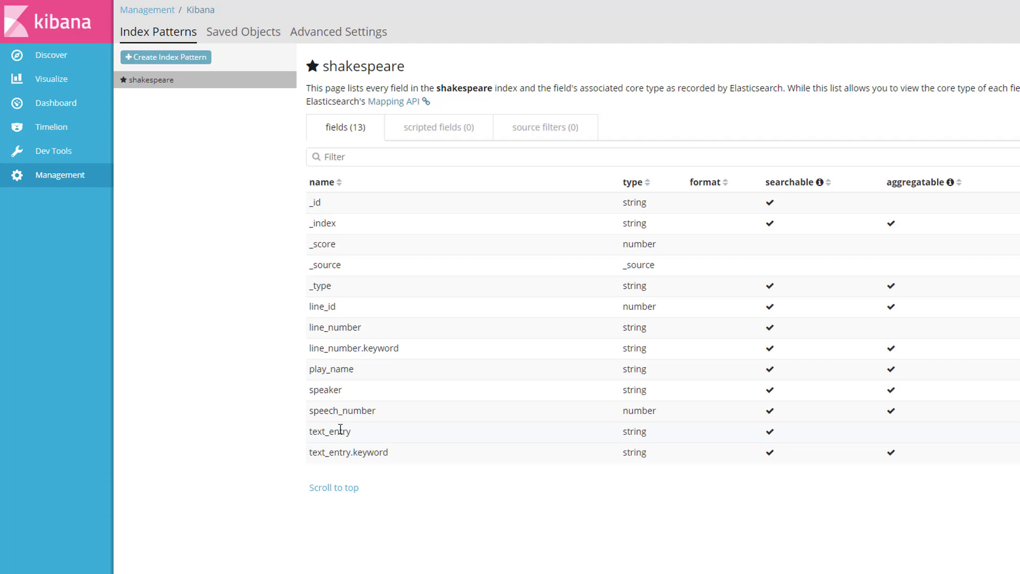
# - Open Discover and search the shakespeare documents for 'die', yielding 446 hits
pyautogui.click(54, 58)
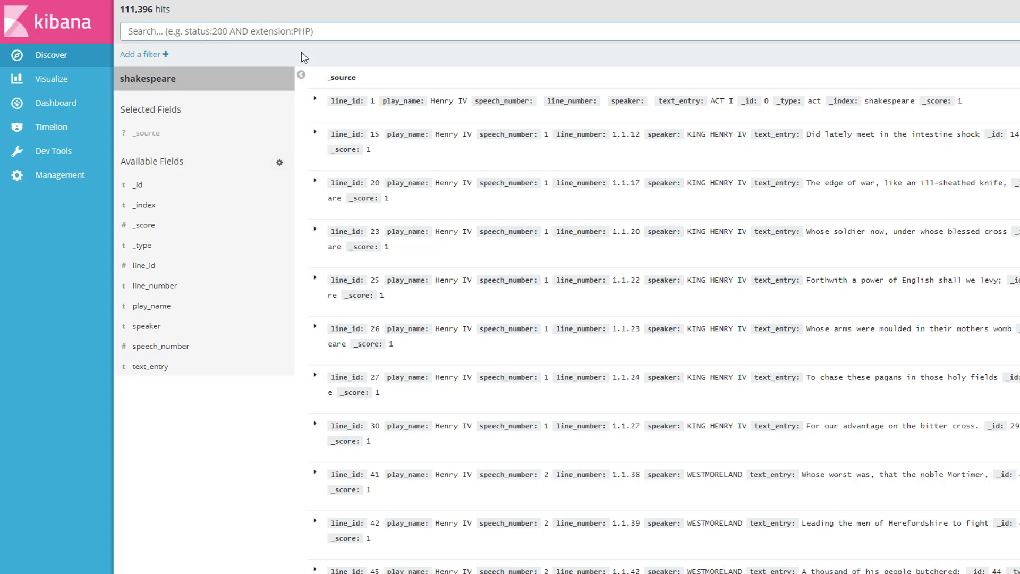
pyautogui.write('die')
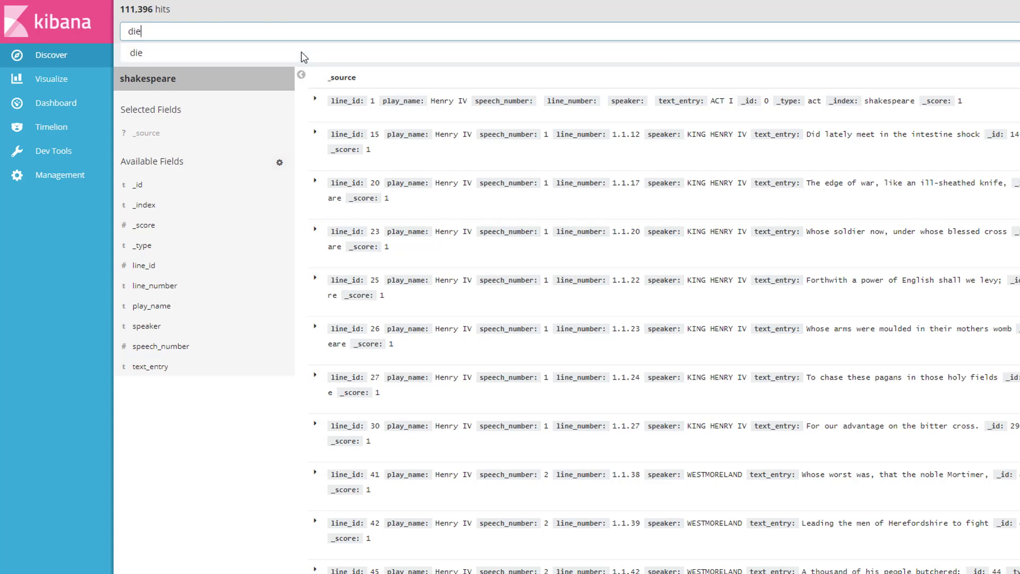
pyautogui.press('Return')
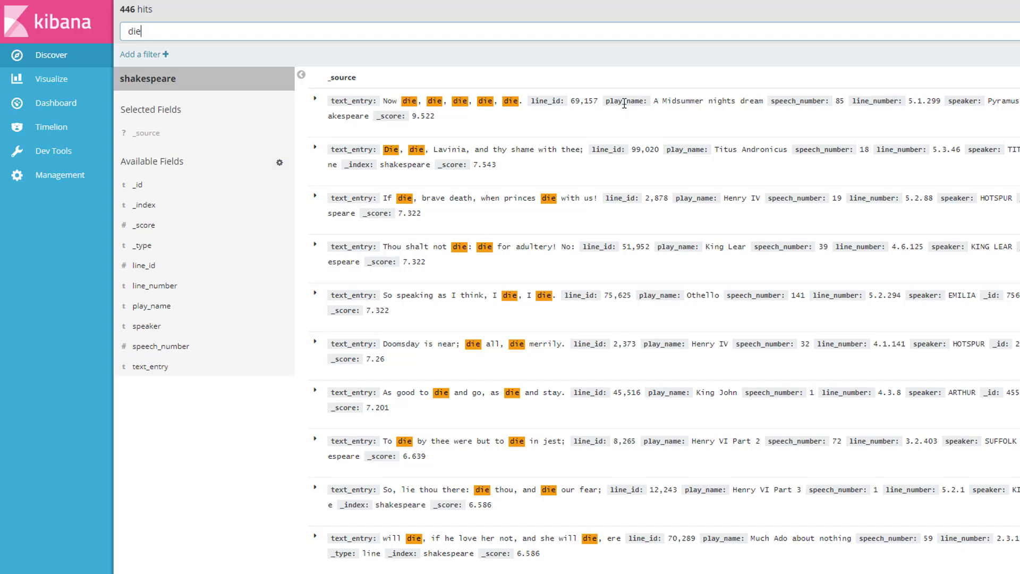
# - Expand play_name and speaker quick counts, showing TALBOT, ISABELLA, GLOUCESTER at 2.5%
pyautogui.click(143, 310)
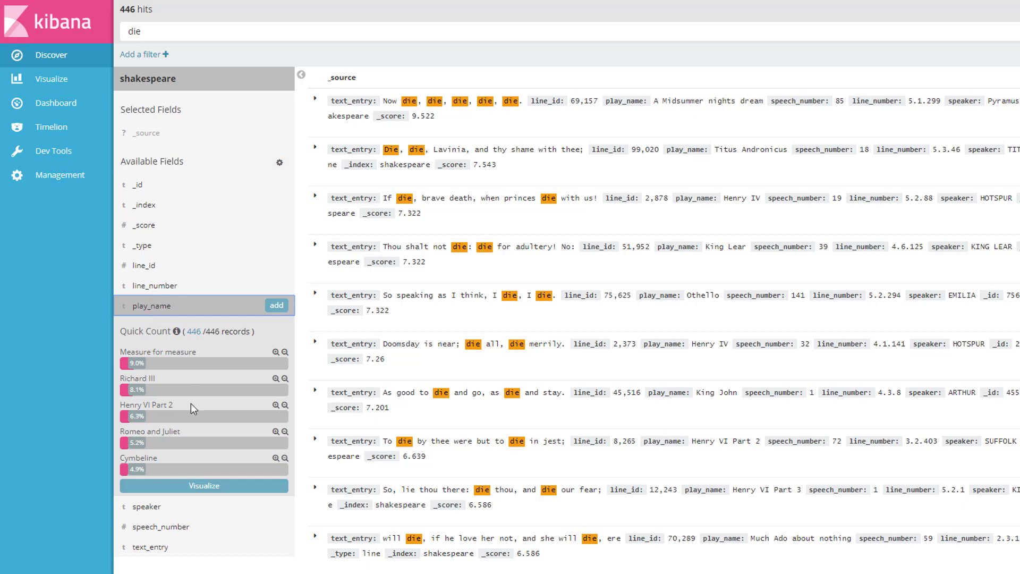
pyautogui.click(162, 509)
pyautogui.scroll(-4, 224, 486)
pyautogui.scroll(-1, 180, 413)
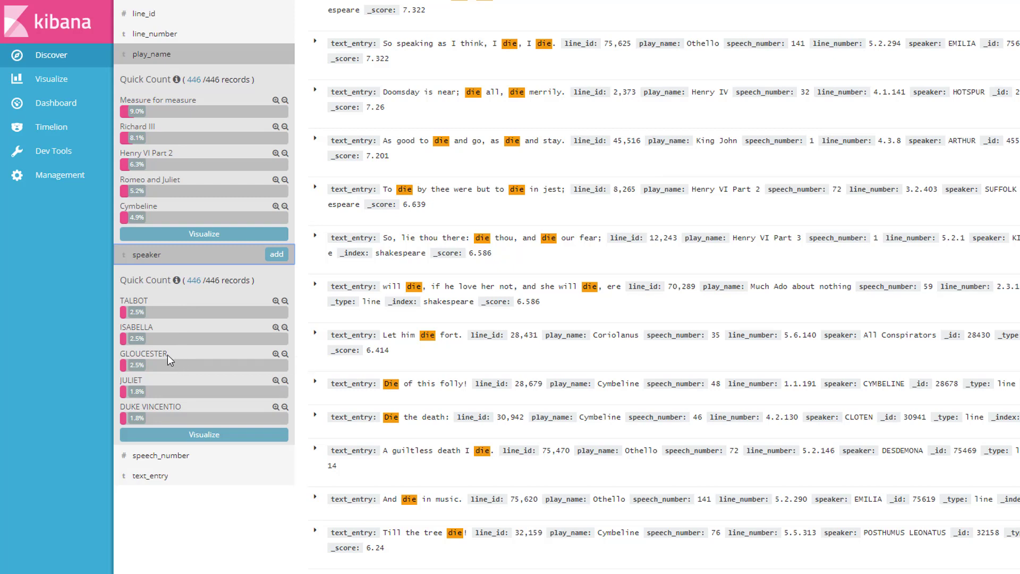
pyautogui.scroll(5, 174, 358)
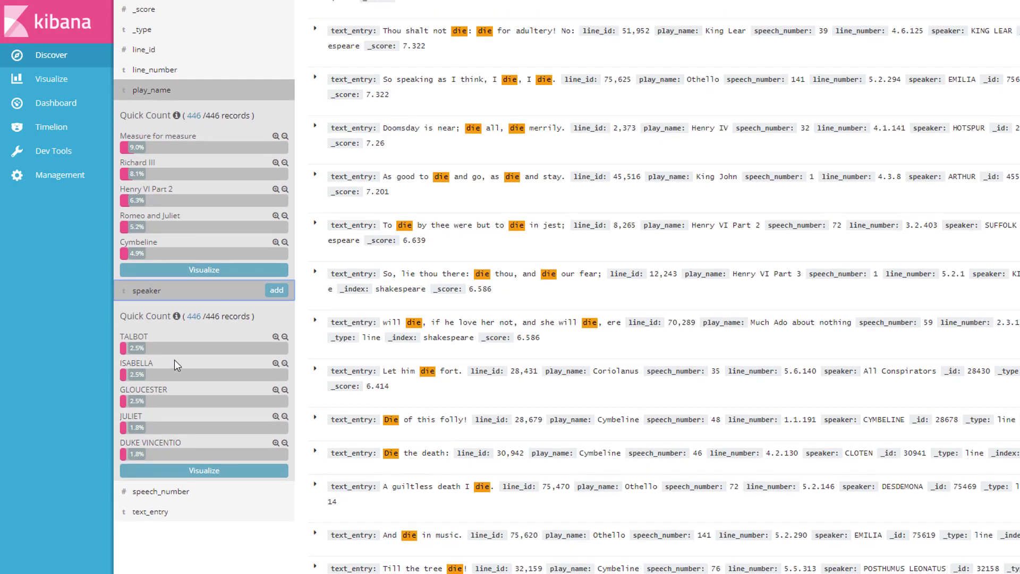
# - Replace the 'die' query with speaker:GLOUCESTER, returning 1,920 hits
pyautogui.click(169, 34)
pyautogui.press('BackSpace')
pyautogui.press('BackSpace')
pyautogui.press('BackSpace')
pyautogui.write('sp')
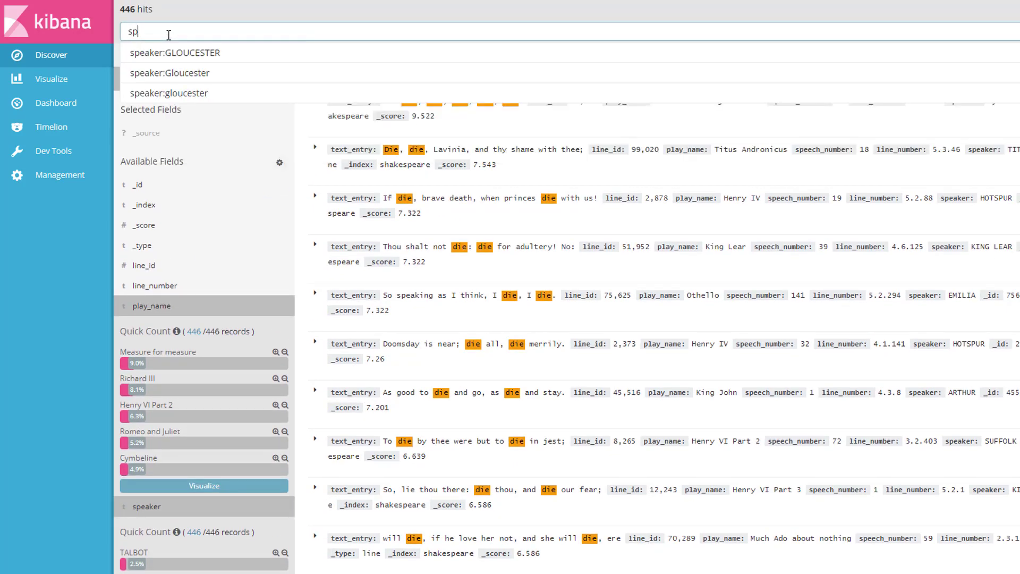
pyautogui.write('eaker:GLOUCESTER')
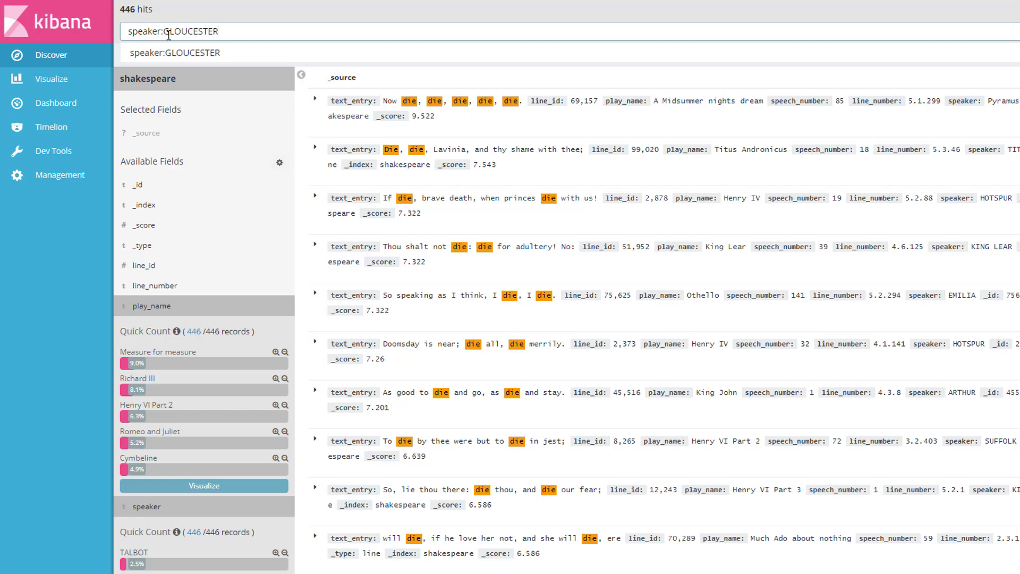
pyautogui.press('Return')
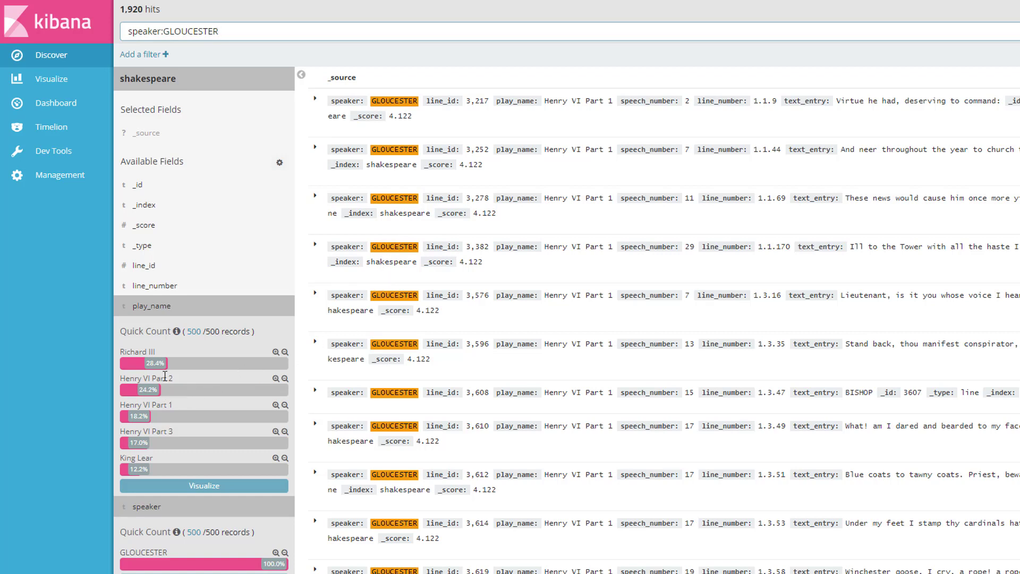
pyautogui.moveTo(162, 360)
pyautogui.moveTo(194, 390)
# - Visualize play_name counts and read bars: Richard III 743, King Lear 364, Henry V 5
pyautogui.click(224, 495)
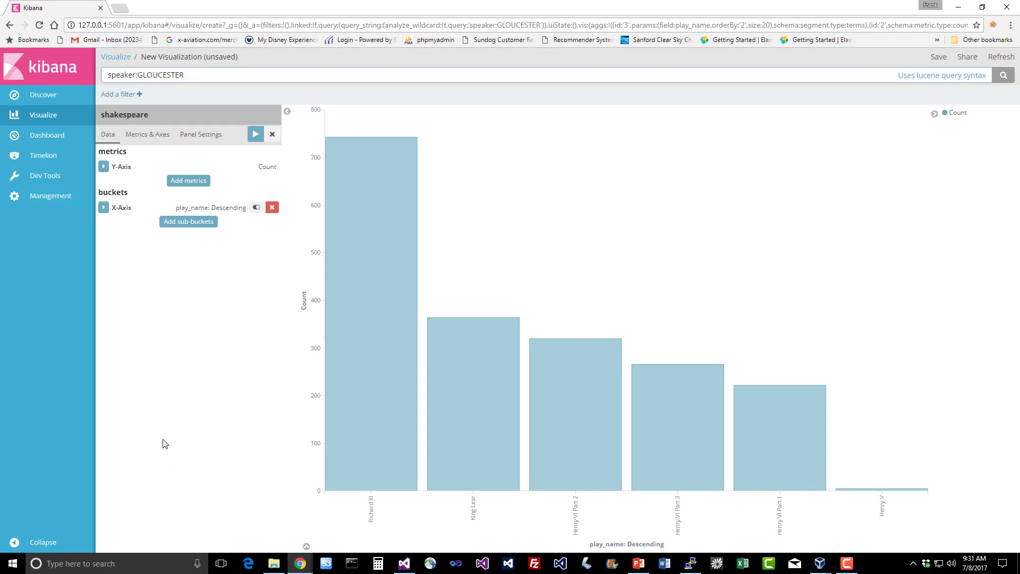
pyautogui.moveTo(359, 269)
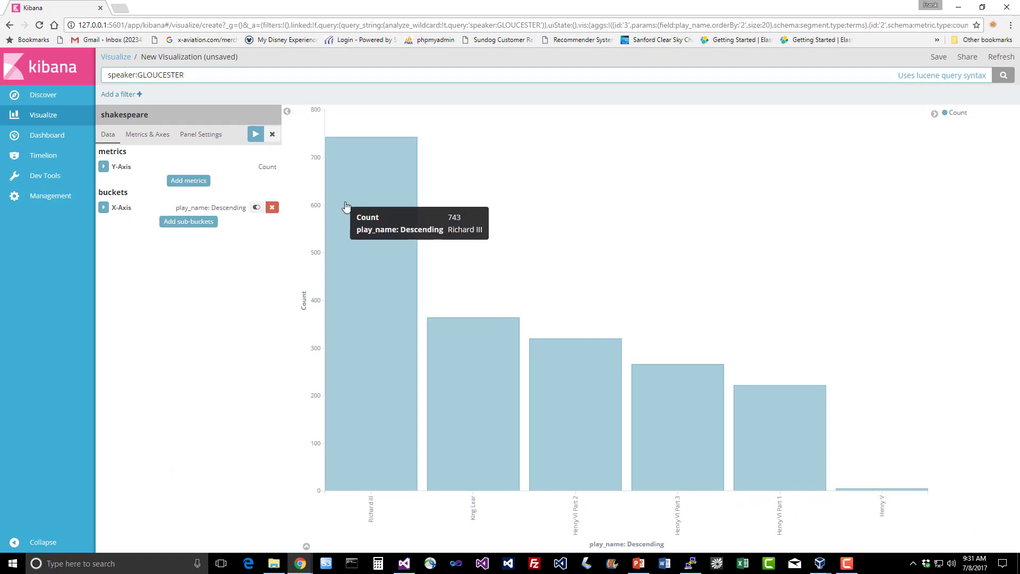
pyautogui.moveTo(432, 393)
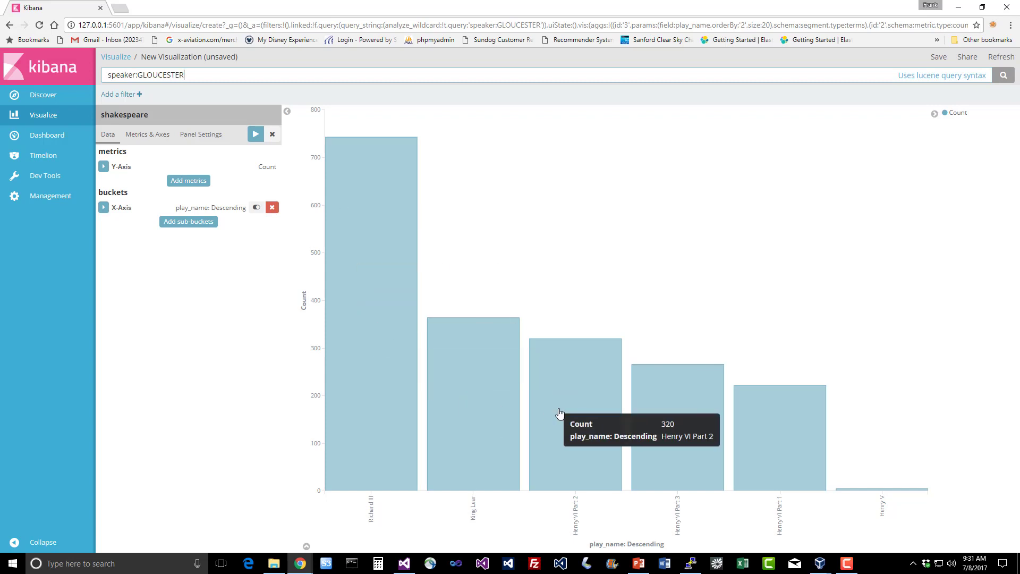
pyautogui.moveTo(785, 446)
pyautogui.moveTo(893, 492)
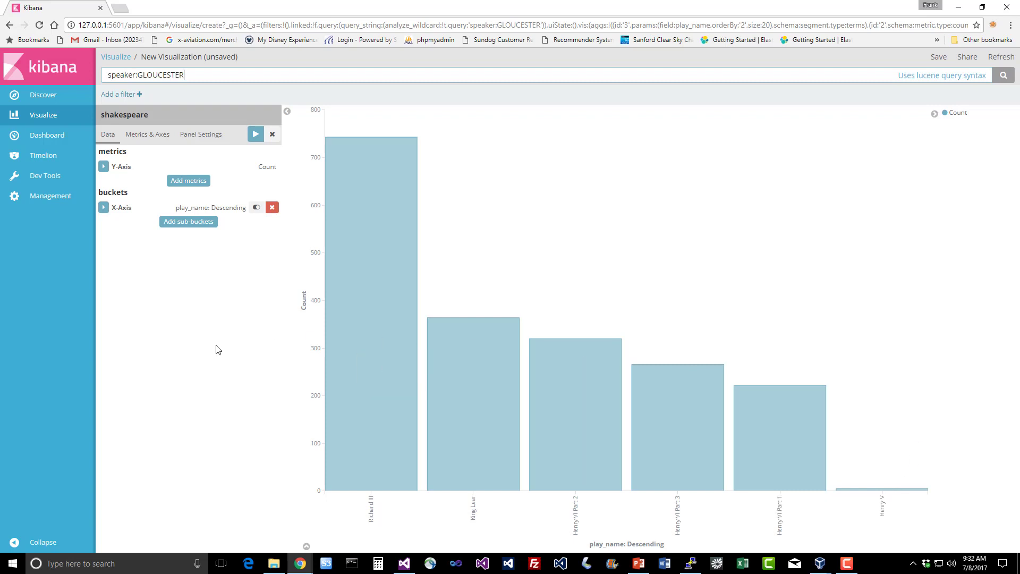
# - From the Visualize page, create a new visualization of type Tag Cloud
pyautogui.click(44, 116)
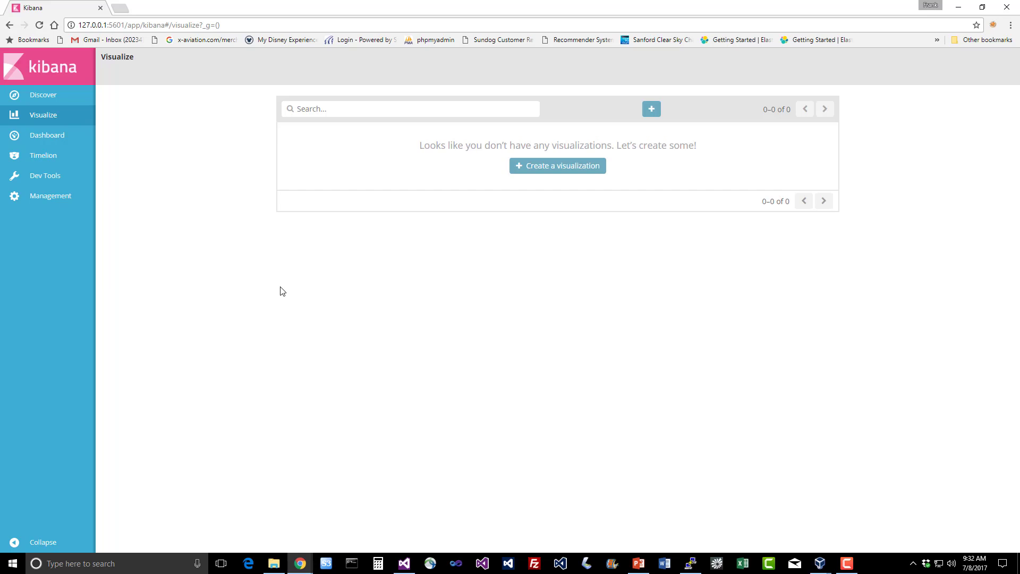
pyautogui.click(541, 168)
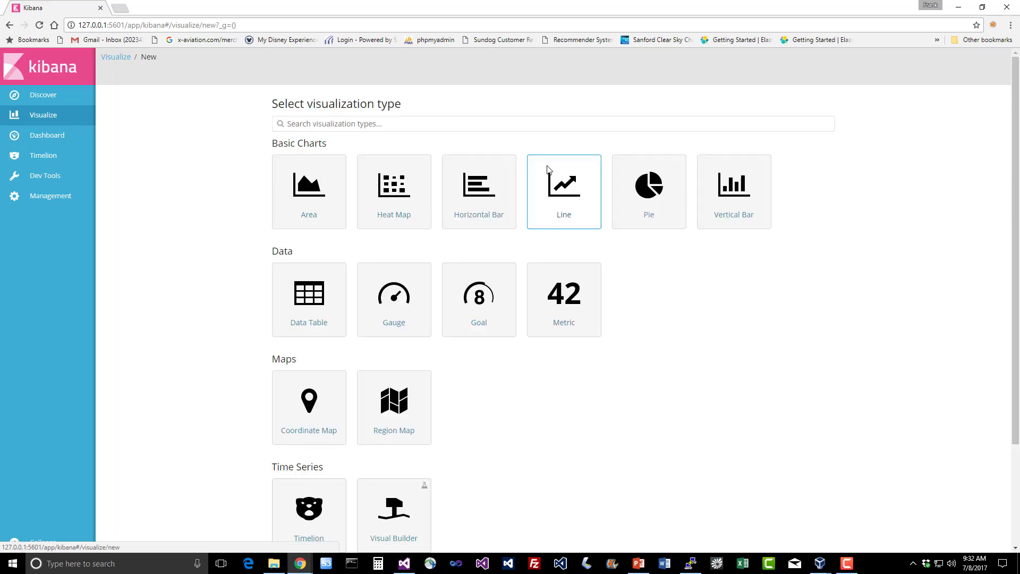
pyautogui.scroll(-1, 567, 423)
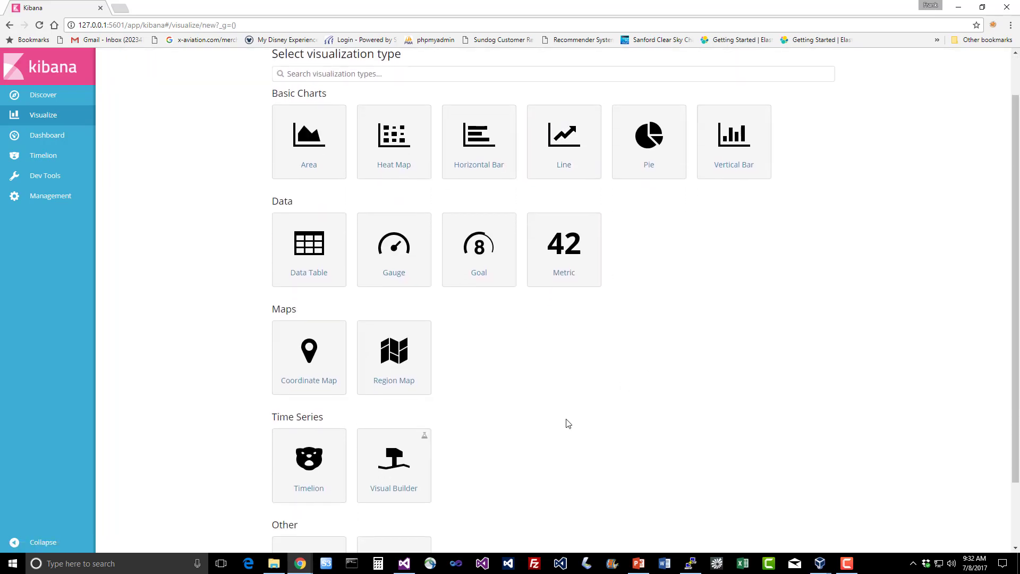
pyautogui.scroll(-2, 566, 423)
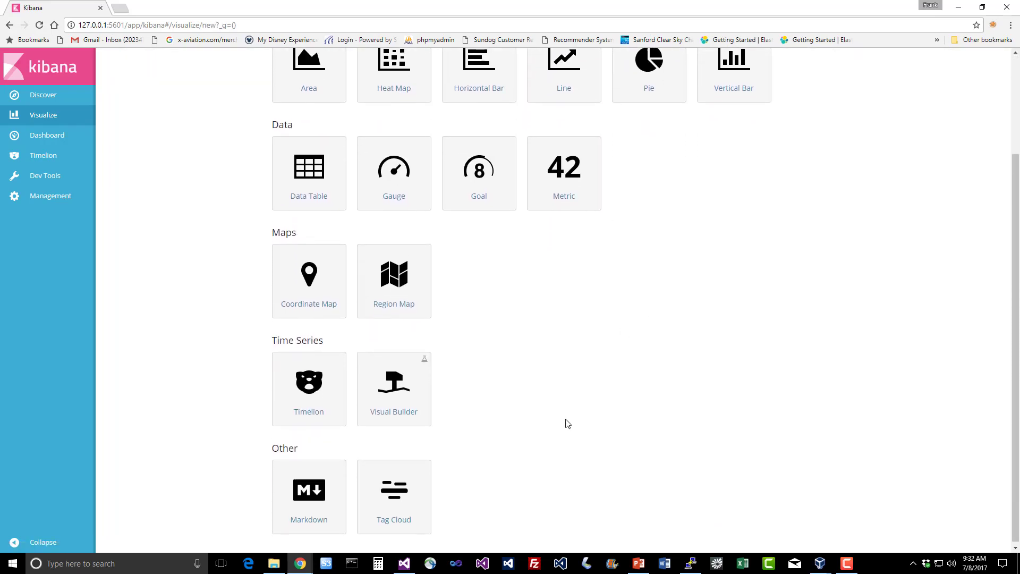
pyautogui.click(395, 498)
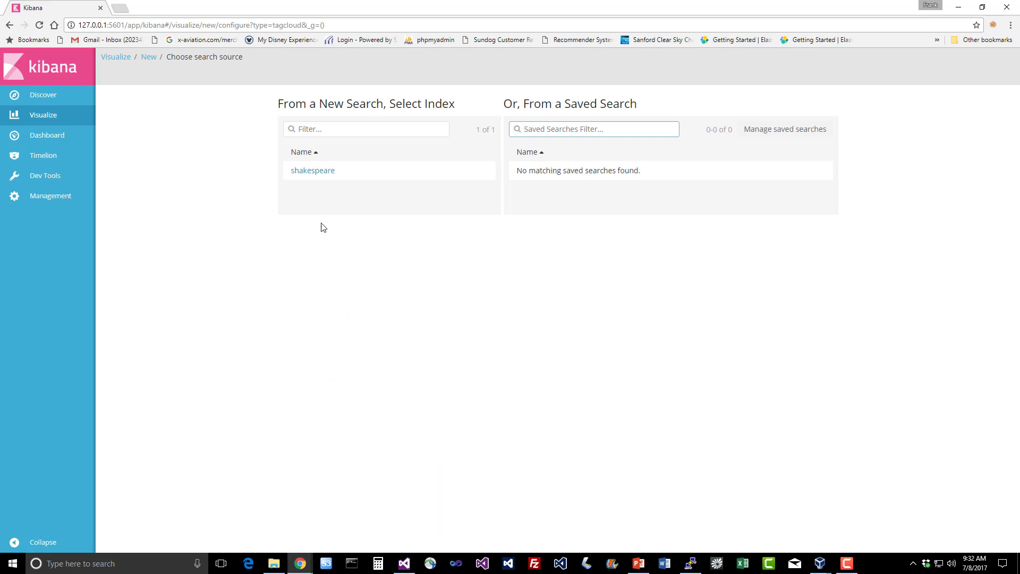
# - Base the tag cloud on shakespeare with a Tags bucket split by text_entry.keyword
pyautogui.click(313, 178)
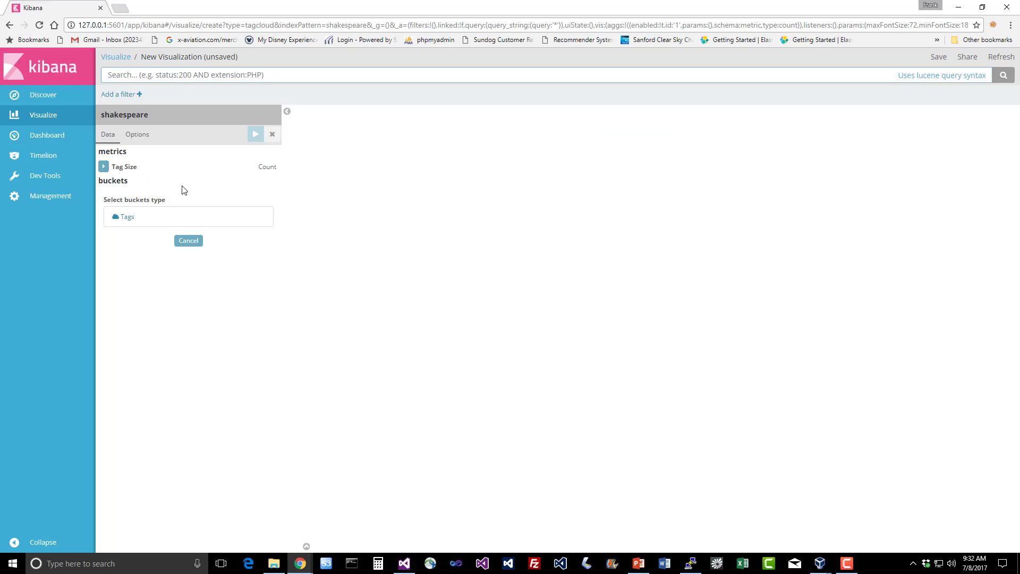
pyautogui.click(179, 223)
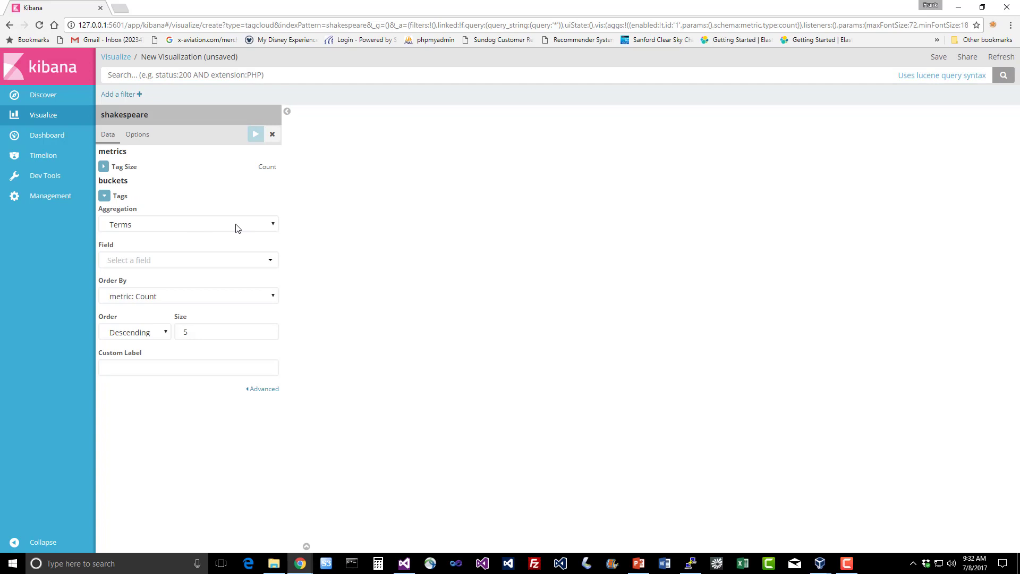
pyautogui.click(226, 262)
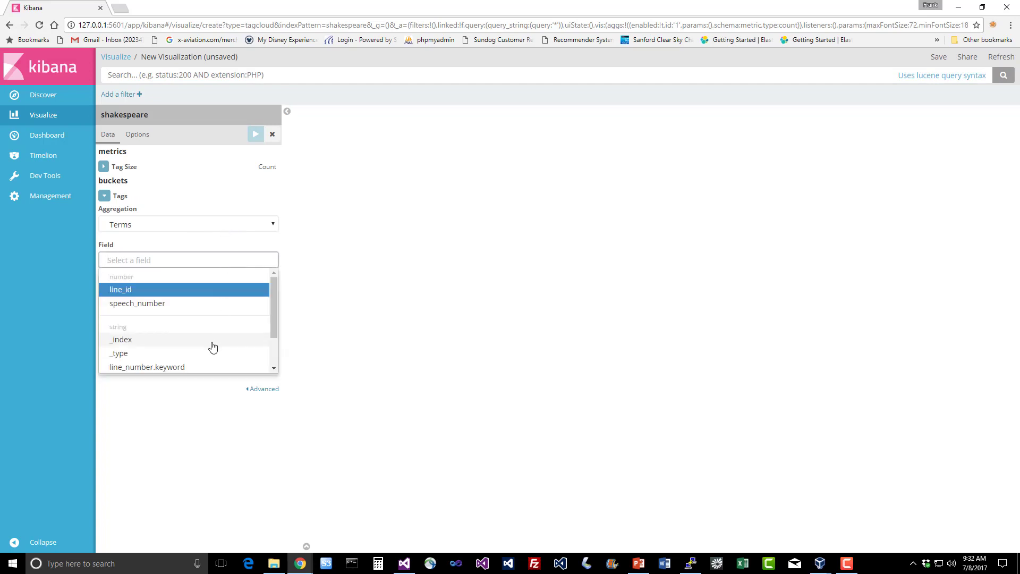
pyautogui.scroll(-1, 211, 346)
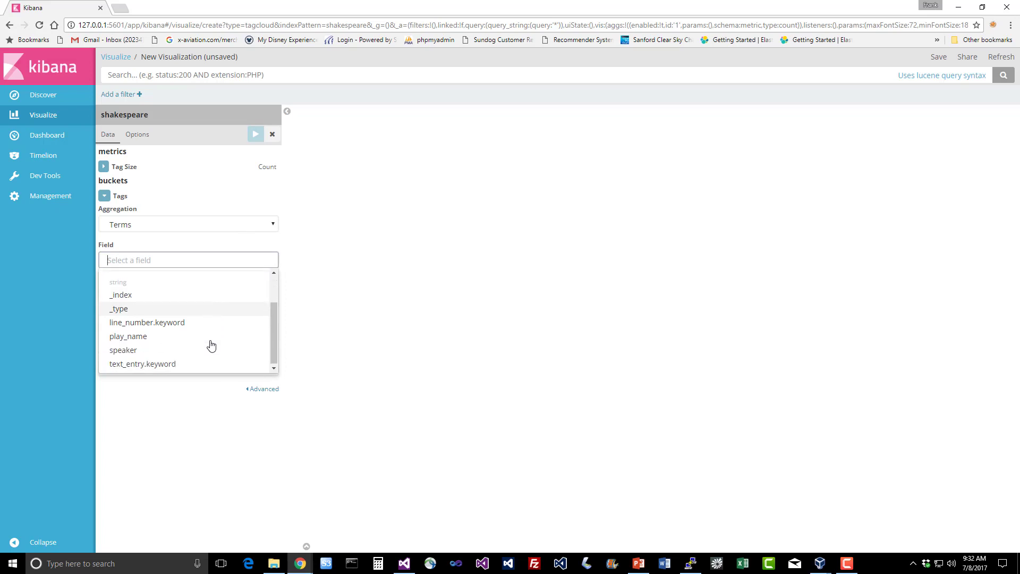
pyautogui.click(180, 364)
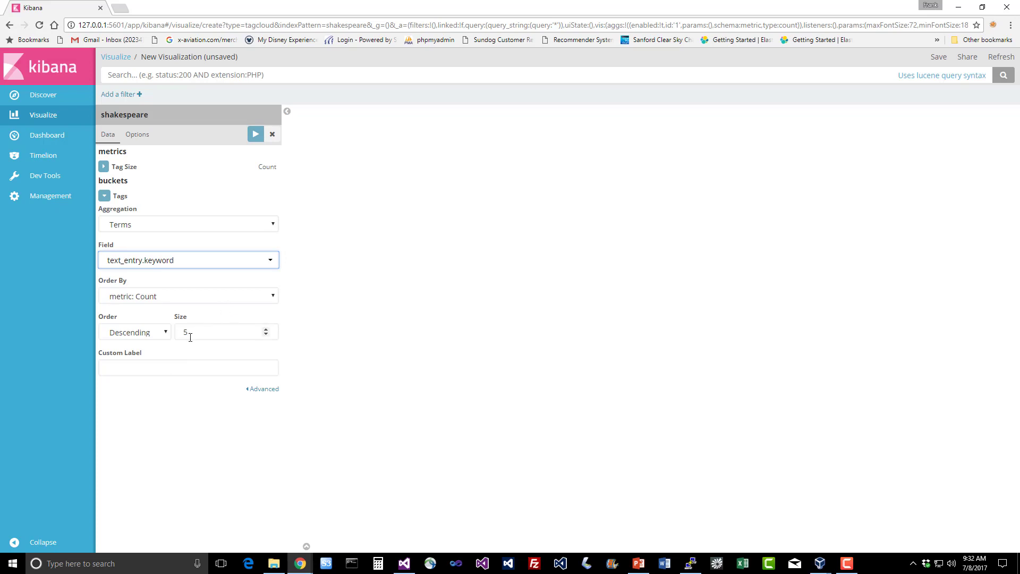
# - Set the tag size to 100 and render the cloud, with Exeunt and Exit largest
pyautogui.click(212, 332)
pyautogui.moveTo(212, 332); pyautogui.dragTo(166, 333)
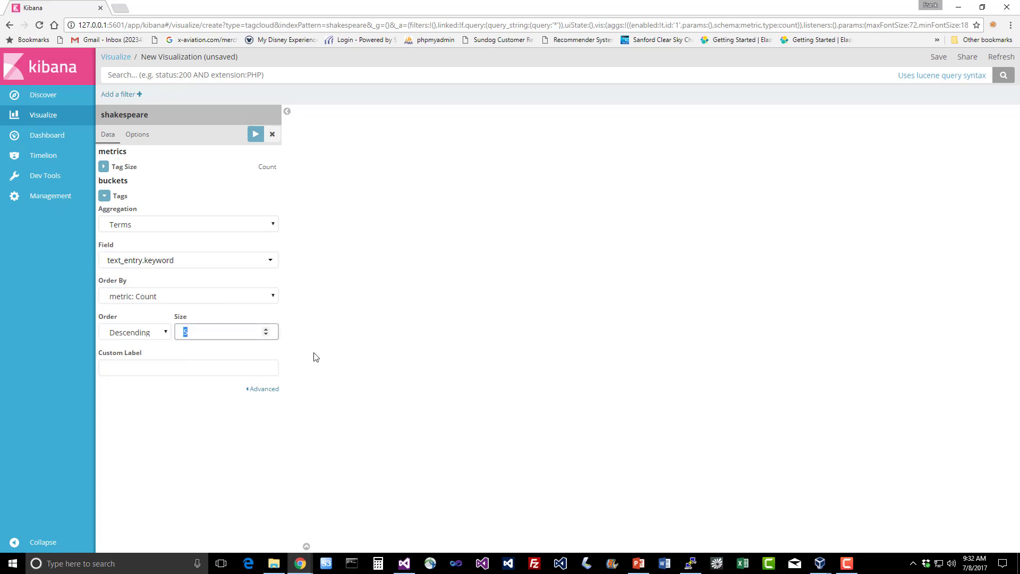
pyautogui.write('100')
pyautogui.click(377, 426)
pyautogui.click(257, 135)
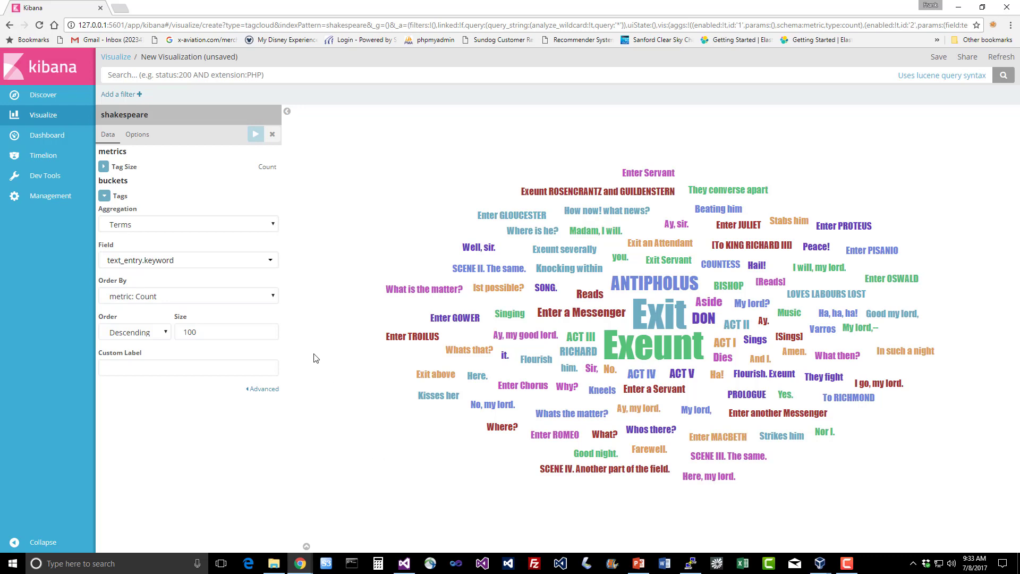
# - Switch the tag cloud's field to speaker, re-render it, and go to Dev Tools
pyautogui.click(257, 265)
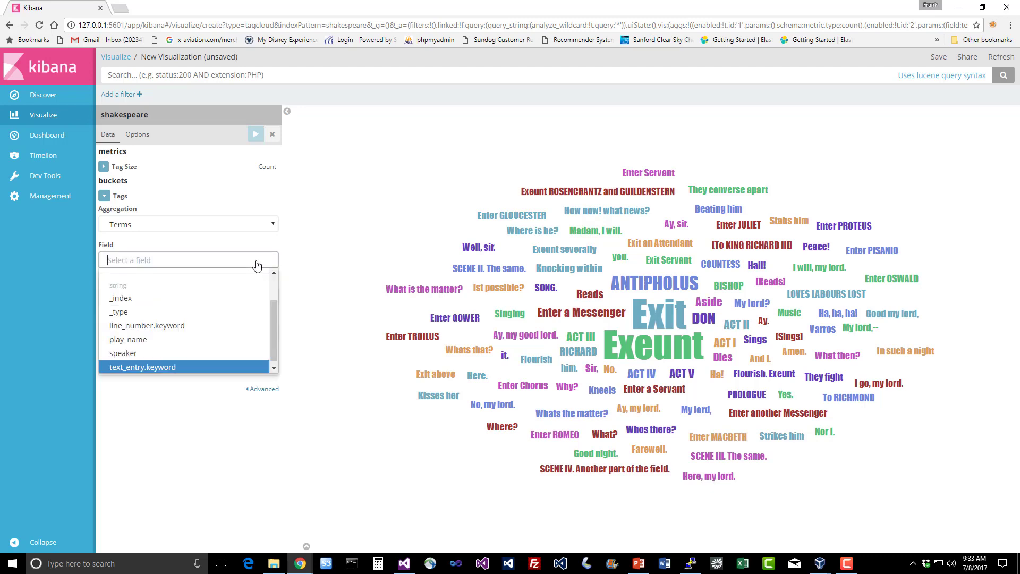
pyautogui.click(208, 353)
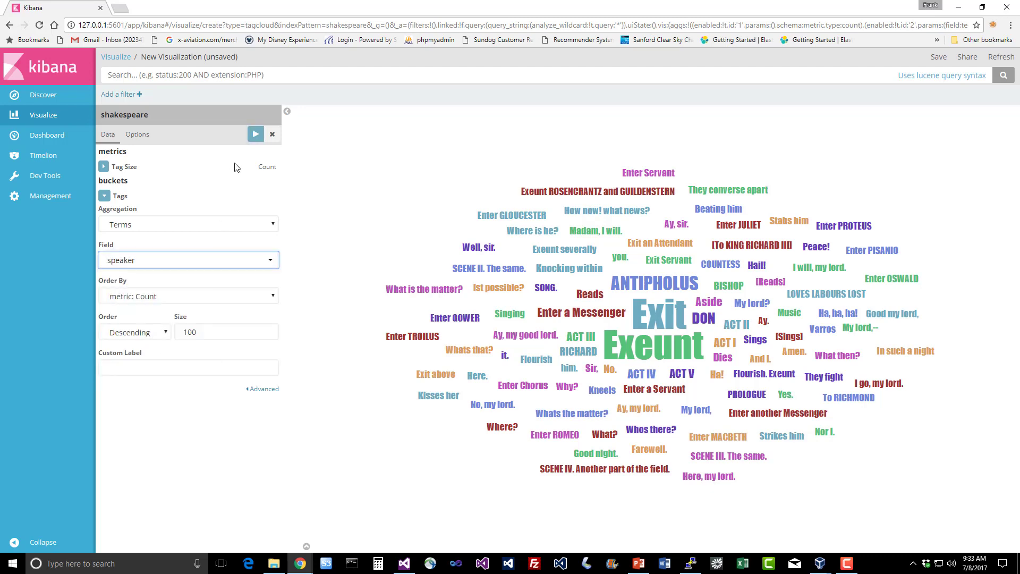
pyautogui.click(255, 133)
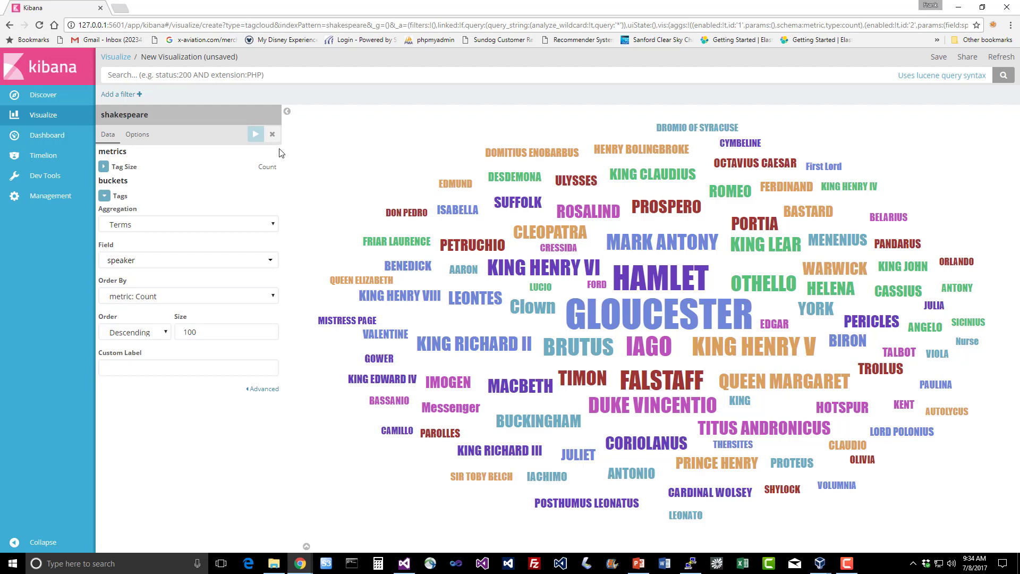
pyautogui.click(54, 180)
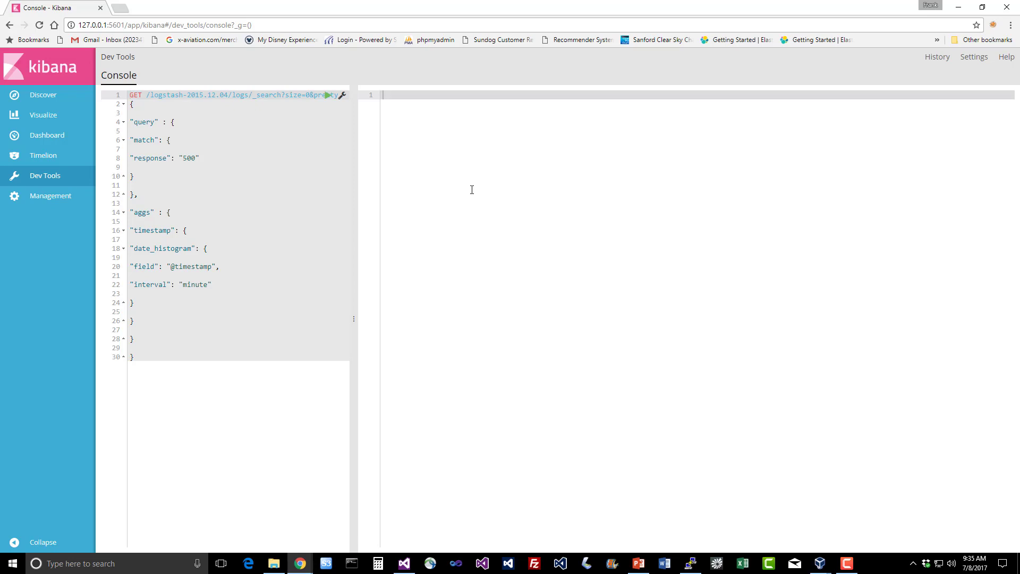
# - Delete the old console request and start a new GET _search?size=0 request
pyautogui.moveTo(137, 357); pyautogui.dragTo(115, 94)
pyautogui.press('BackSpace')
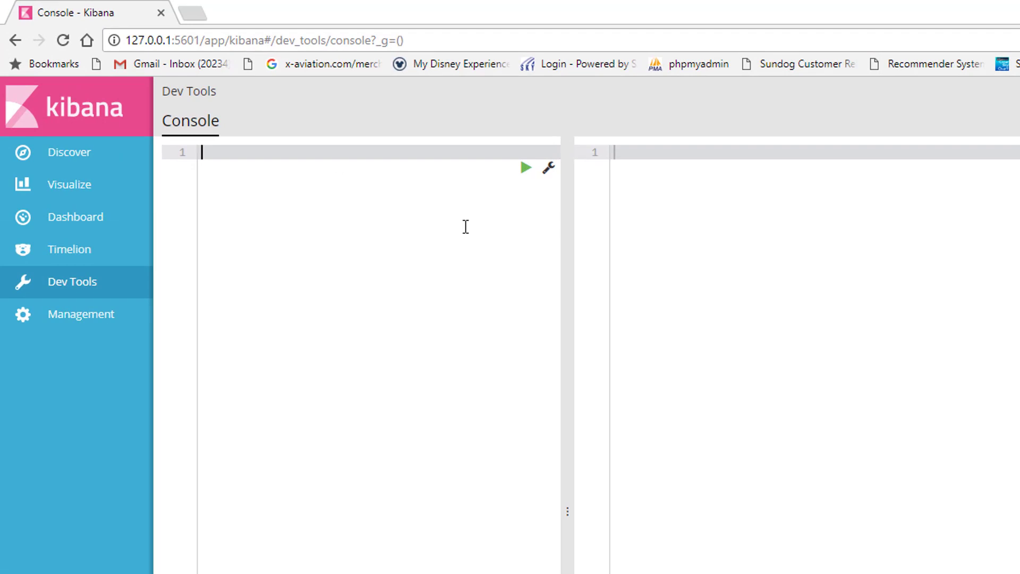
pyautogui.write('GET _search')
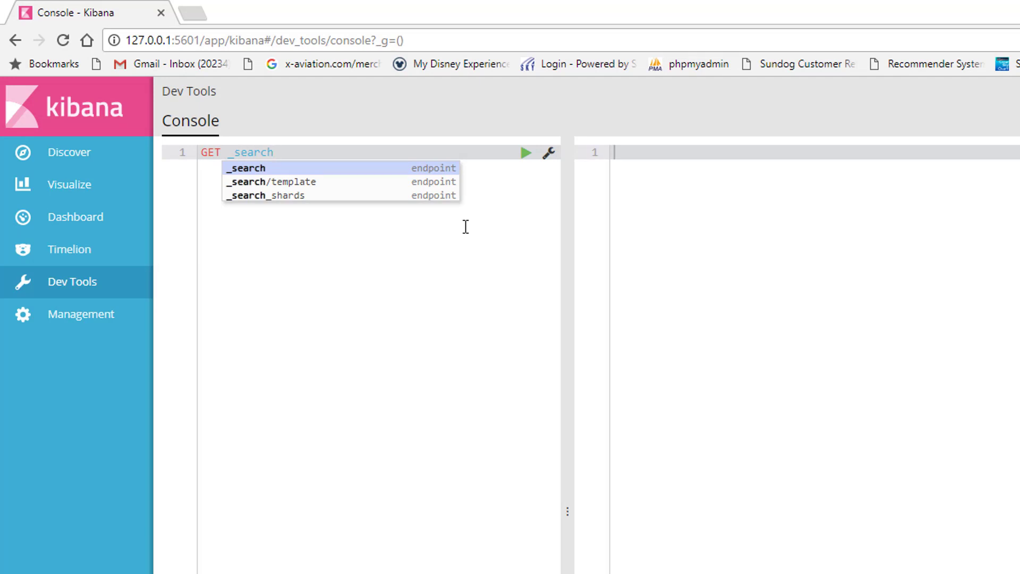
pyautogui.write('?size=0')
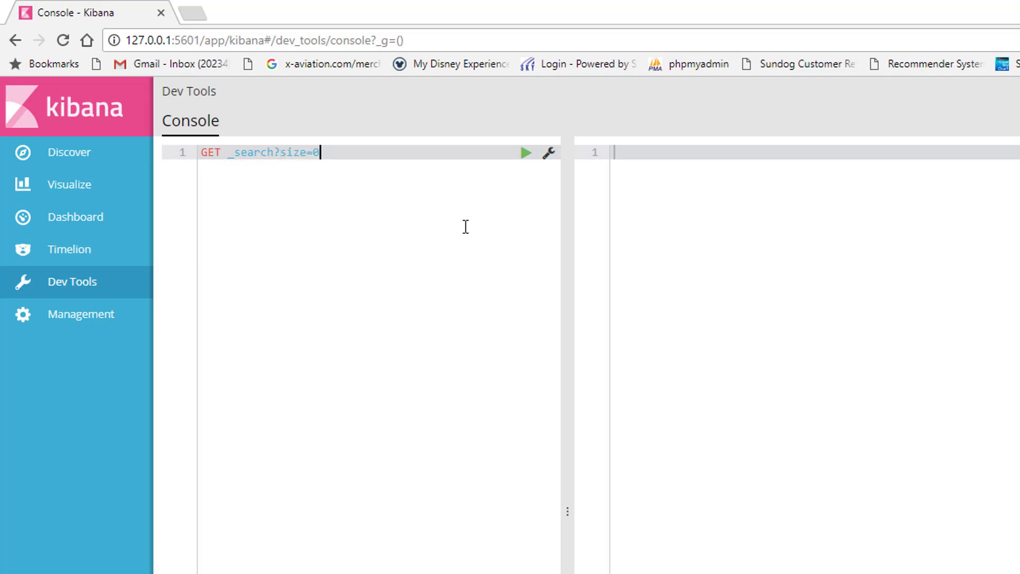
pyautogui.press('Return')
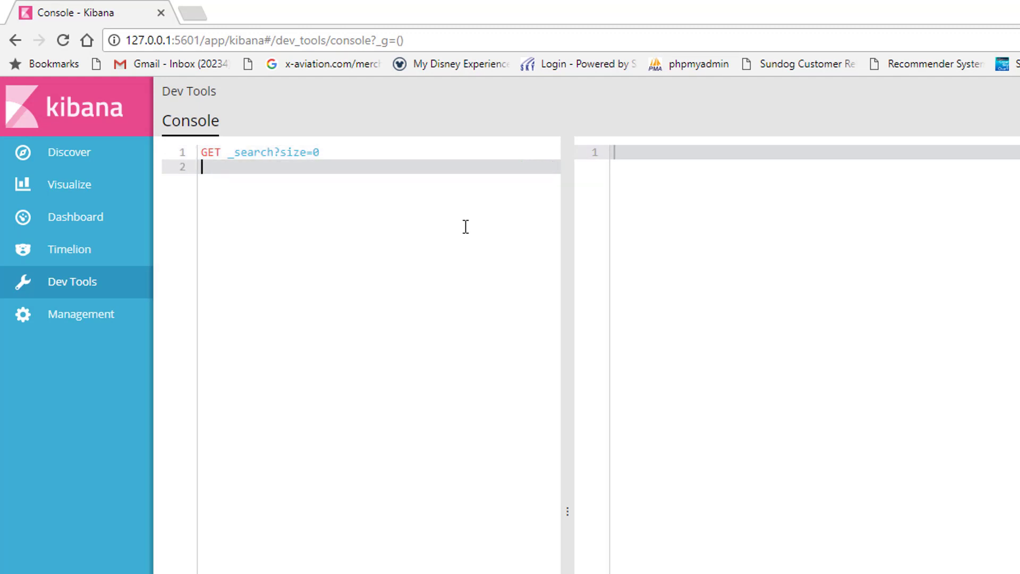
# - Write the request body as a query with match_phrase on title "Star Wars"
pyautogui.write('{')
pyautogui.press('Return')
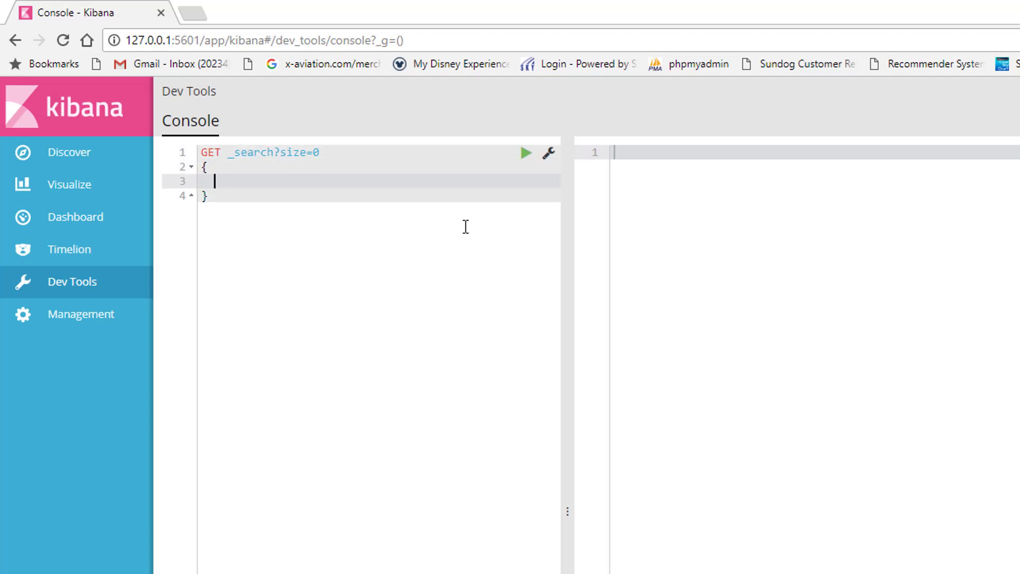
pyautogui.write('"query" : {')
pyautogui.press('Return')
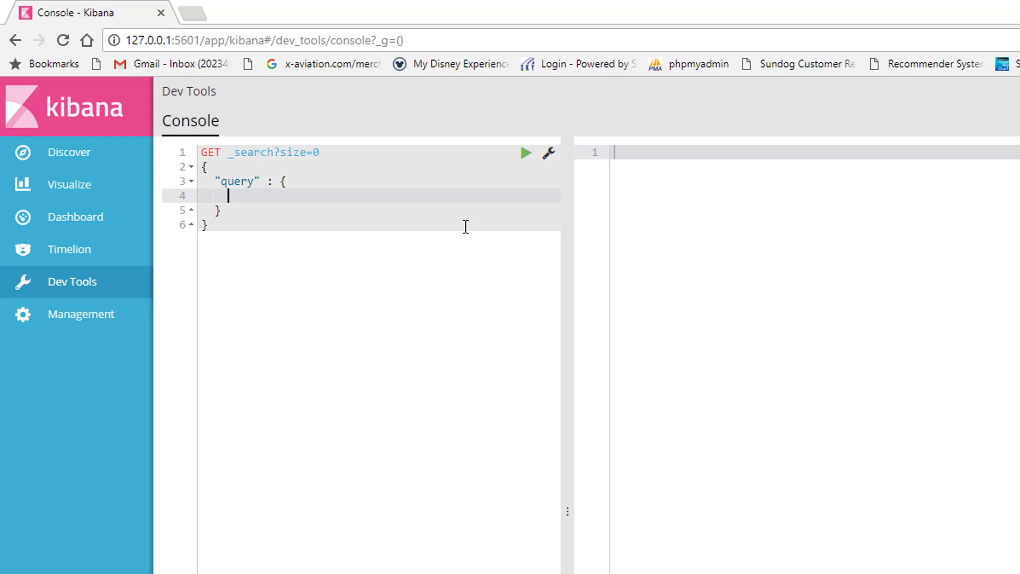
pyautogui.write('"')
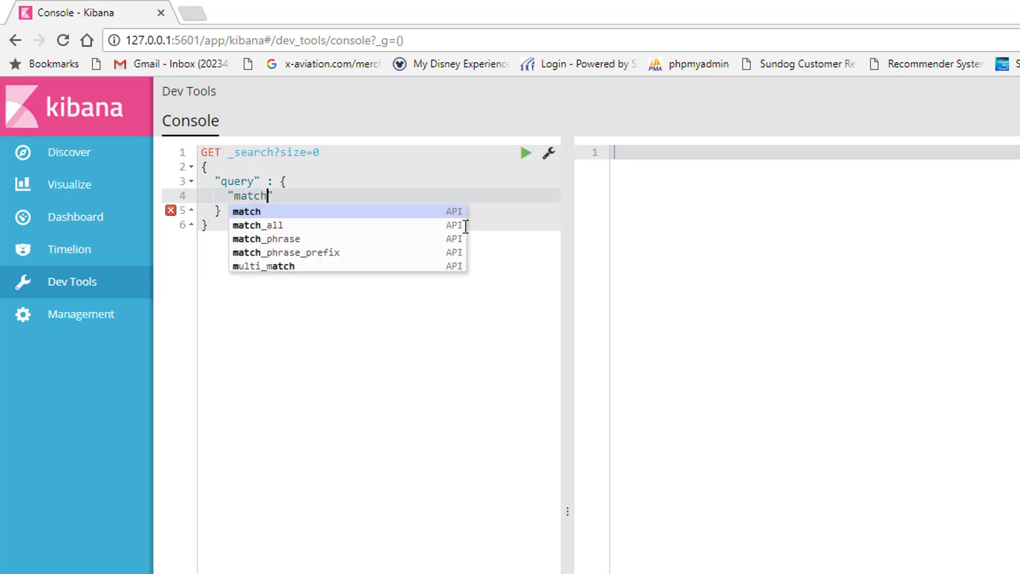
pyautogui.write('match_phrase" : {')
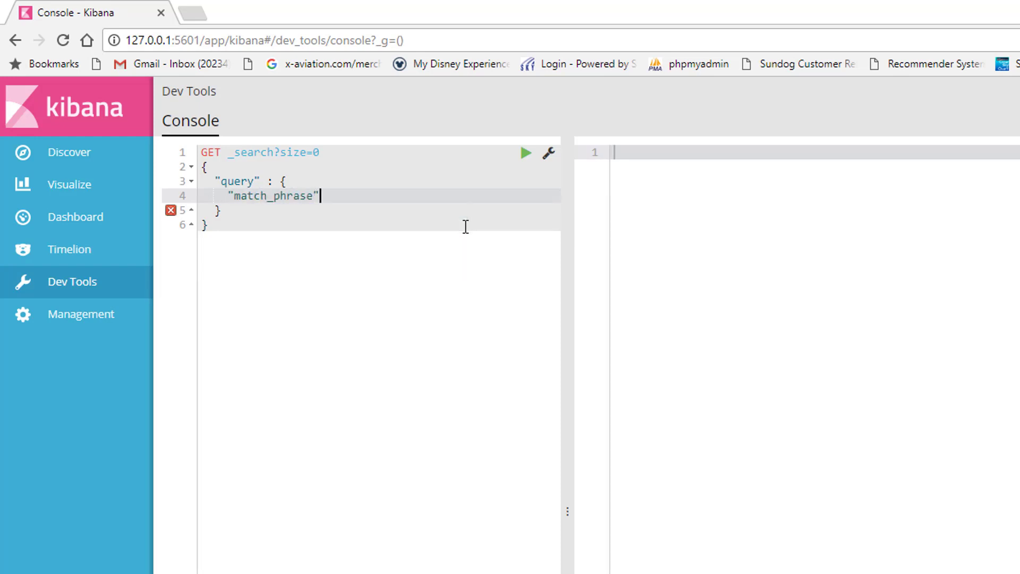
pyautogui.press('Return')
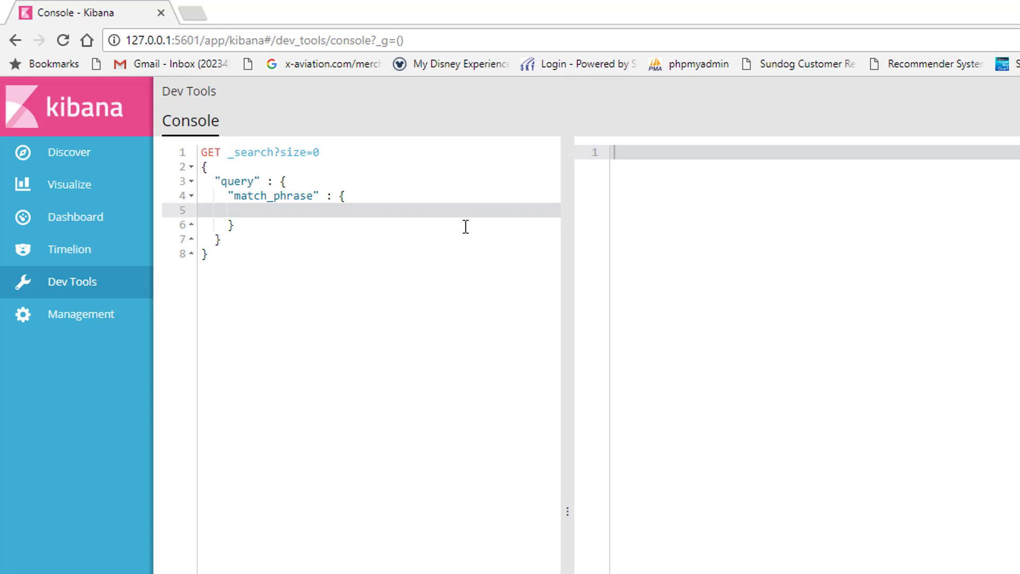
pyautogui.write('"title": "')
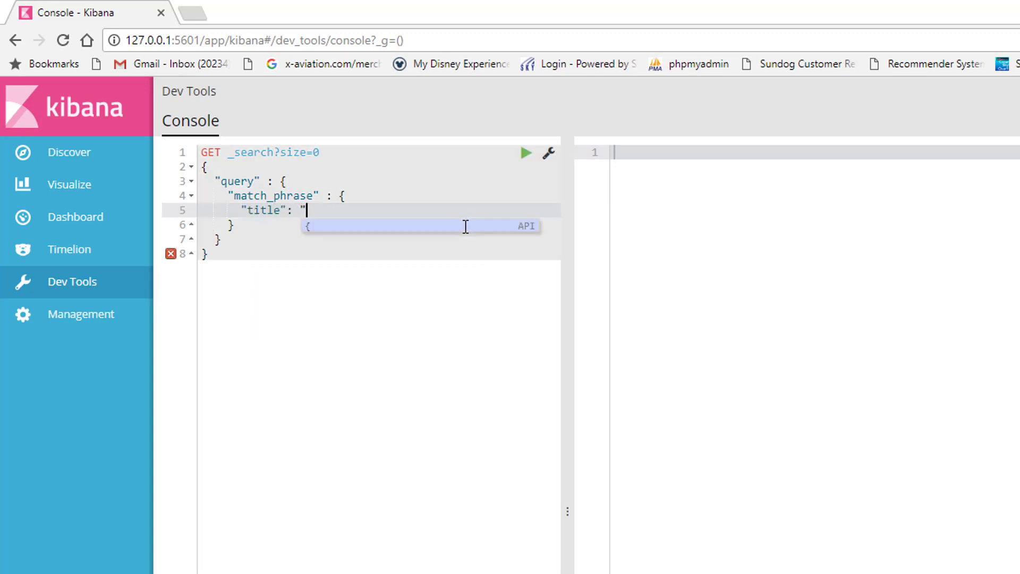
pyautogui.write('Star Wars')
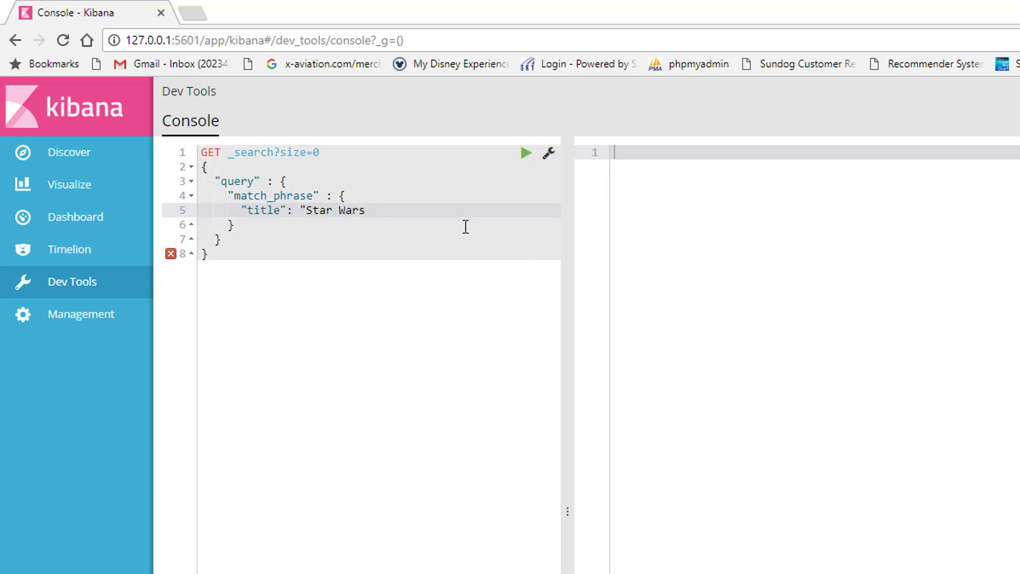
pyautogui.write('"')
pyautogui.press('Down')
pyautogui.press('Down')
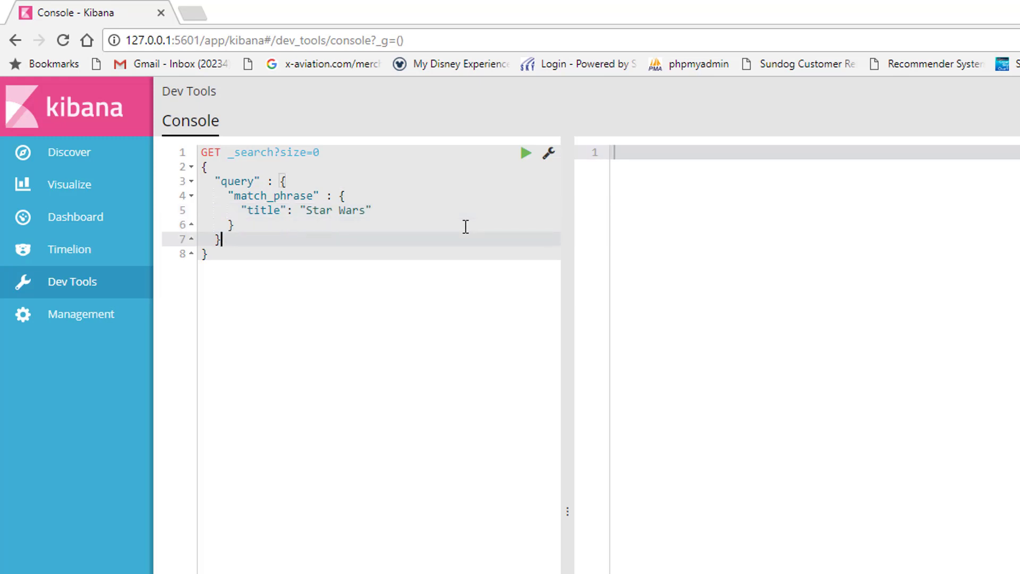
# - Add an aggs block with a "titles" terms aggregation on title.raw
pyautogui.write(',')
pyautogui.press('Return')
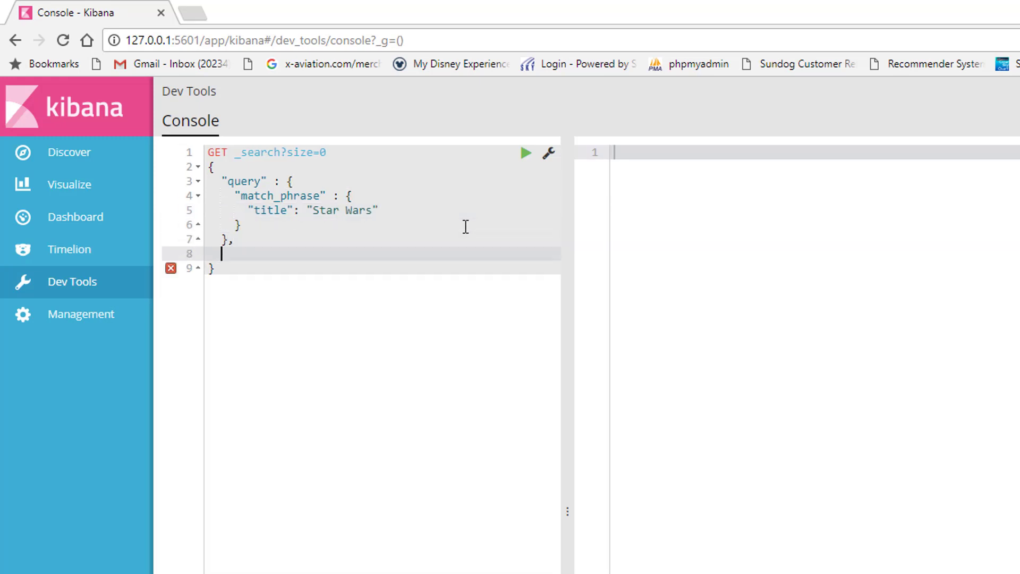
pyautogui.write('"aggs": {')
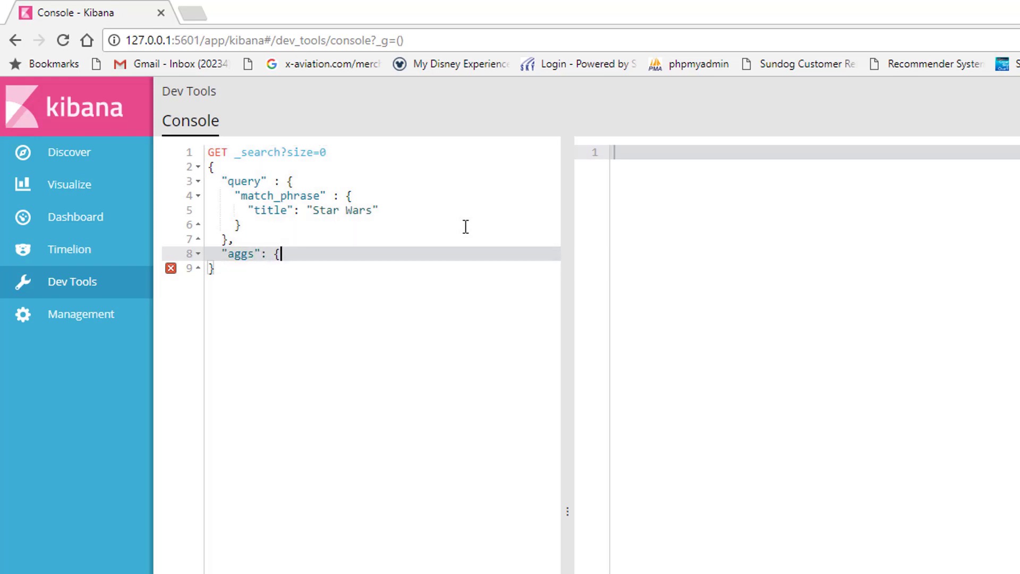
pyautogui.press('Return')
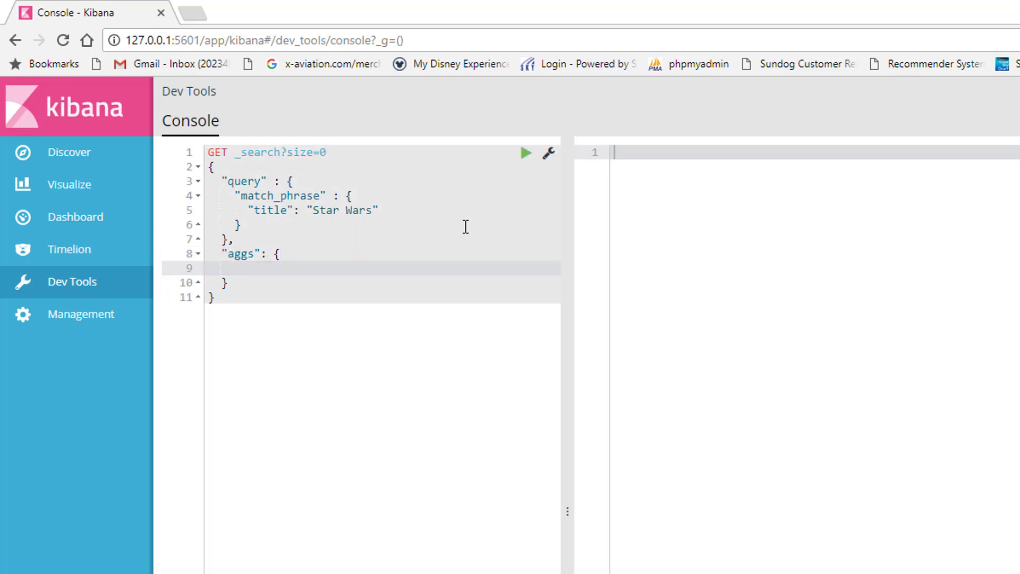
pyautogui.write('"titles": {')
pyautogui.press('Return')
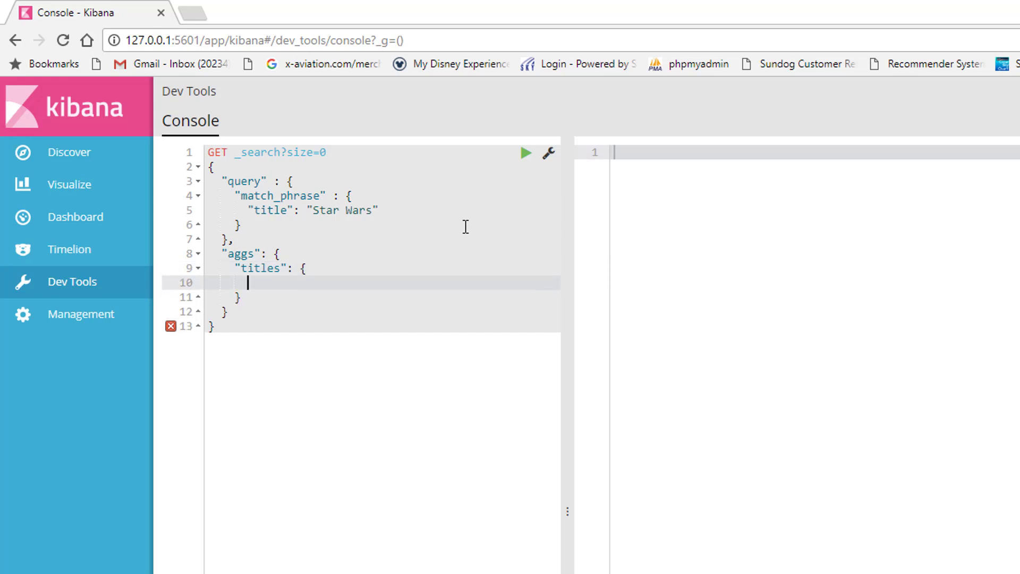
pyautogui.write('"terms')
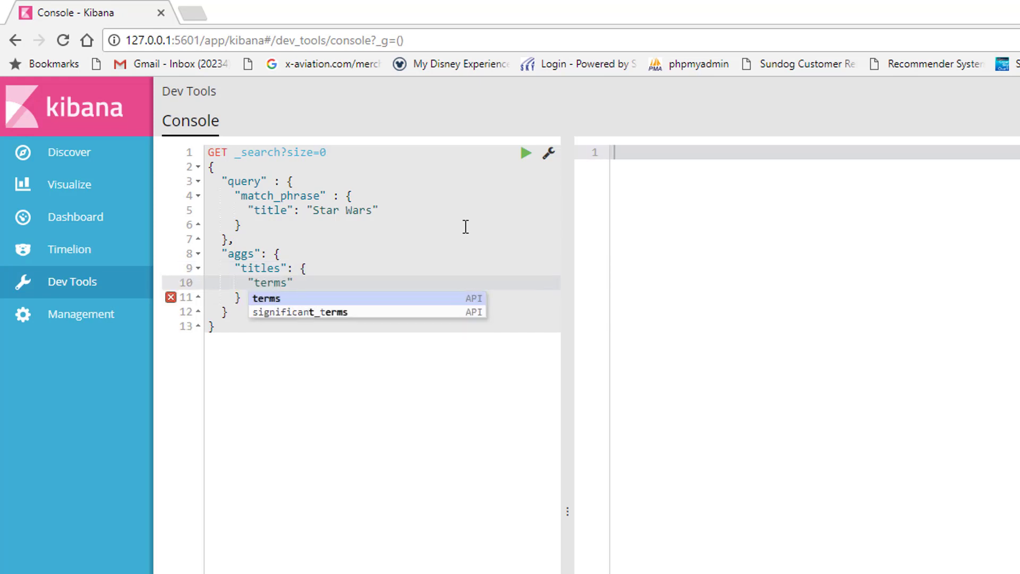
pyautogui.write('": {')
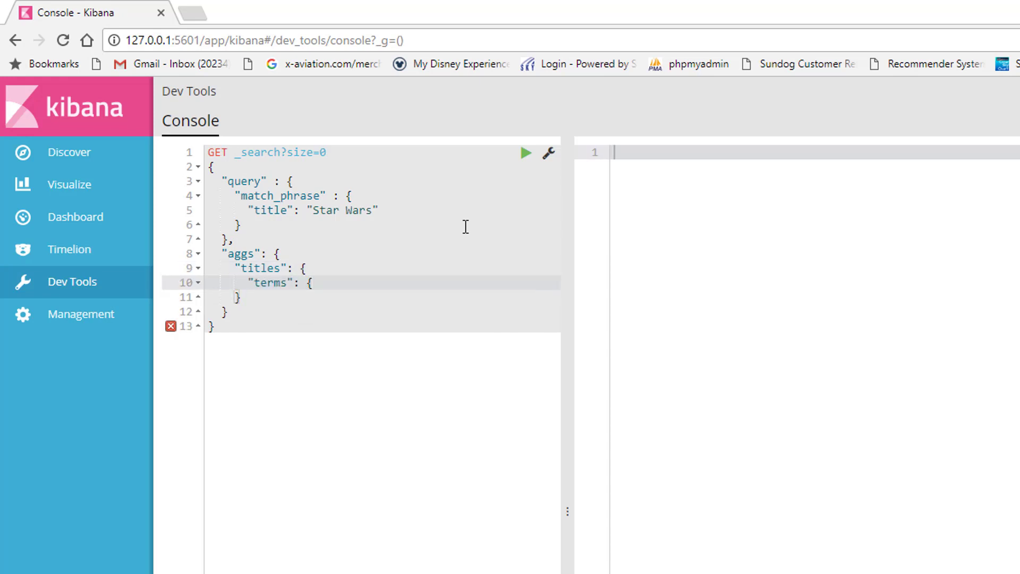
pyautogui.write('"field": ')
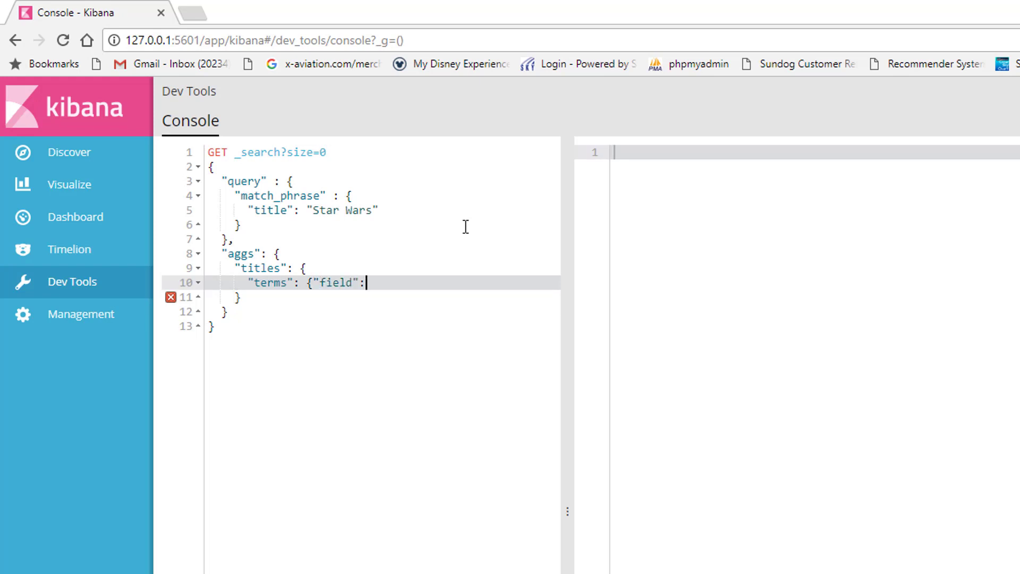
pyautogui.write('"title.raw')
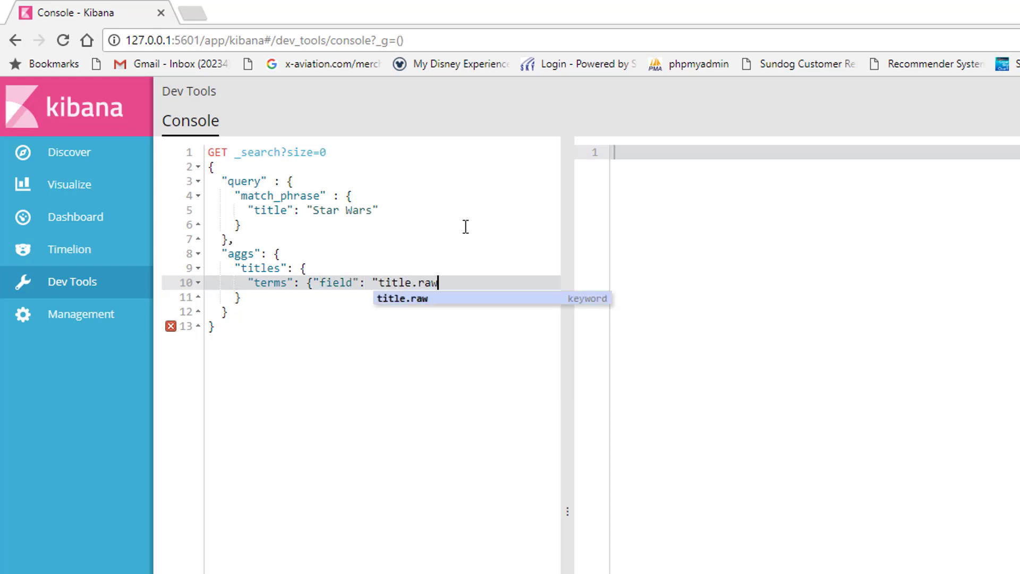
pyautogui.write('" },')
pyautogui.press('Return')
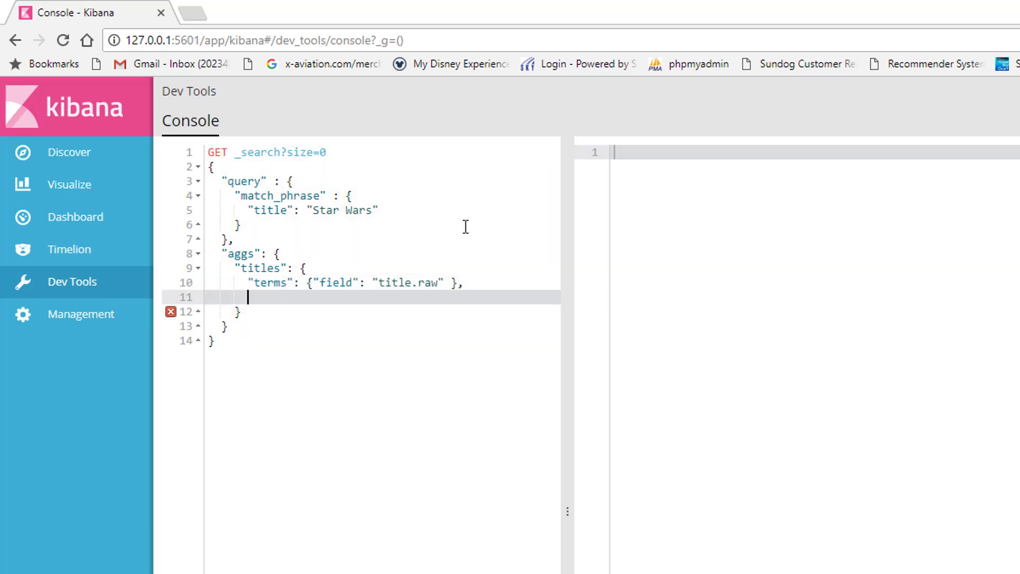
# - Nest an avg_rating aggregation averaging the rating field inside titles and close the braces
pyautogui.write('"')
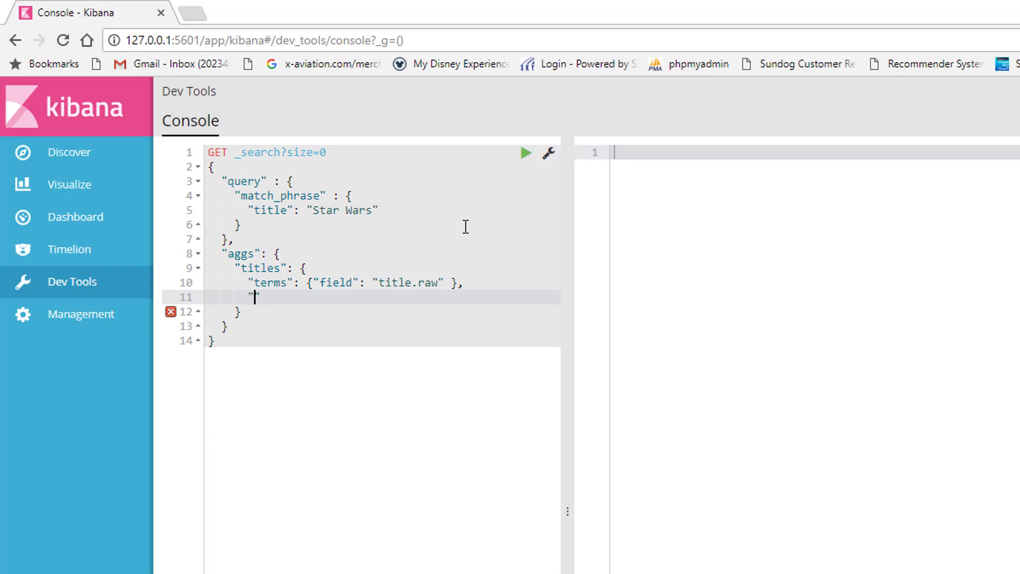
pyautogui.write('aggs":')
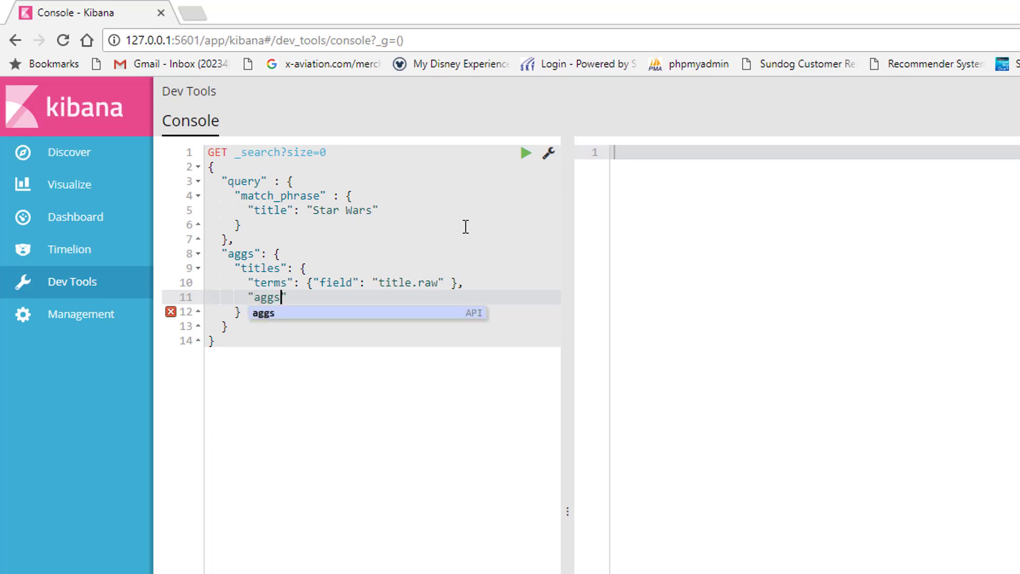
pyautogui.write(' {')
pyautogui.press('Return')
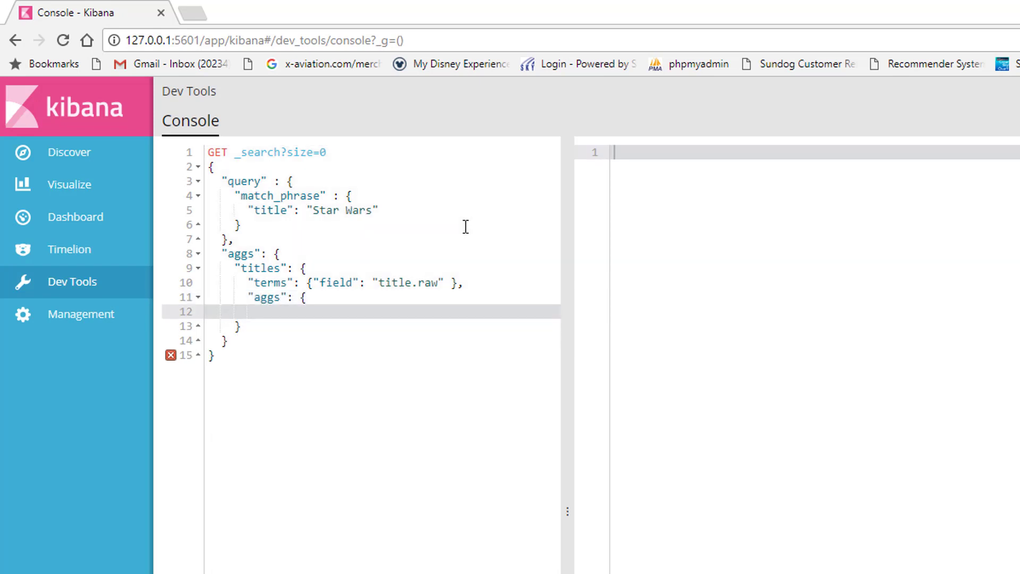
pyautogui.write('"')
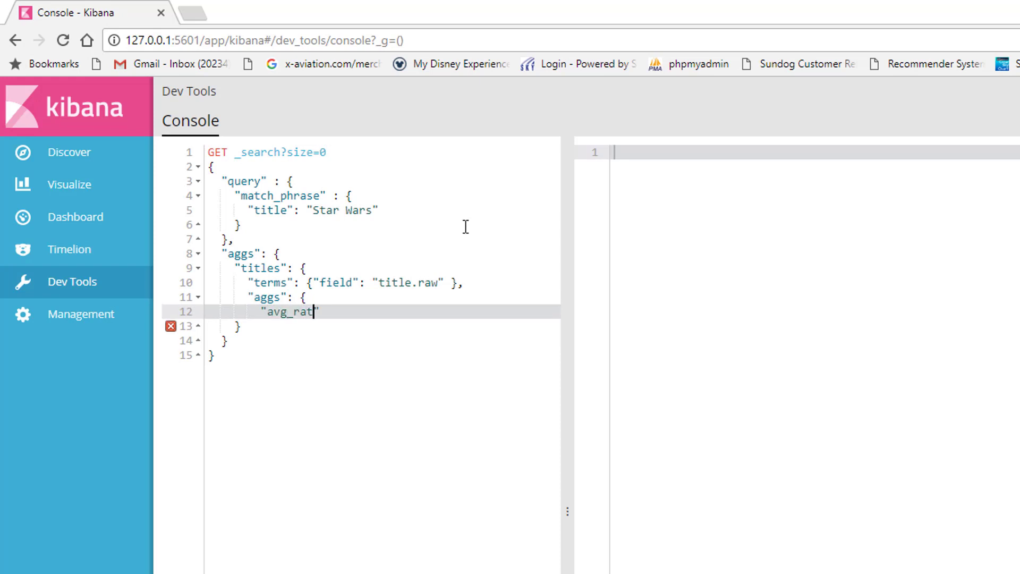
pyautogui.write('avg_rating" : {')
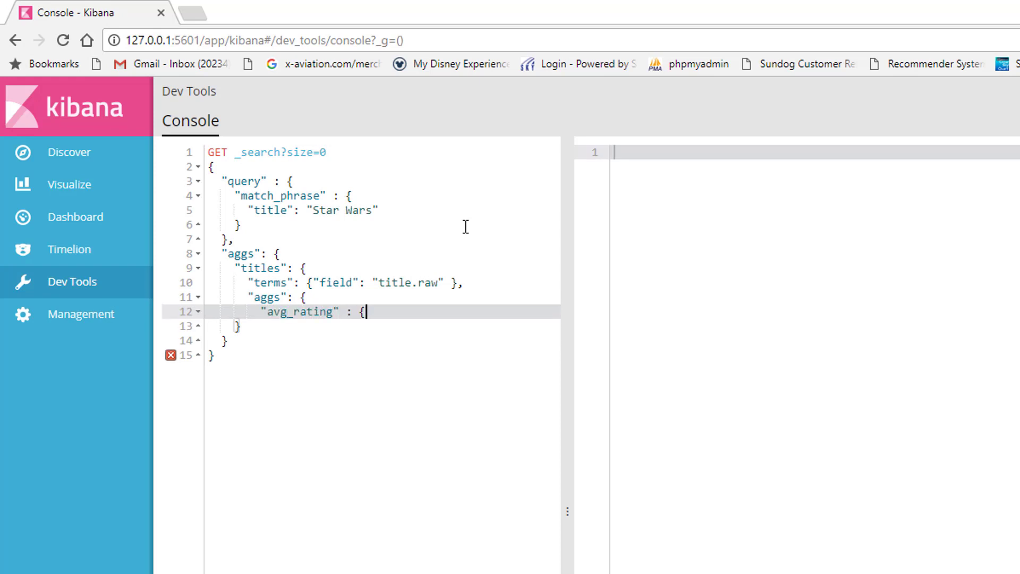
pyautogui.press('Return')
pyautogui.write('"avg')
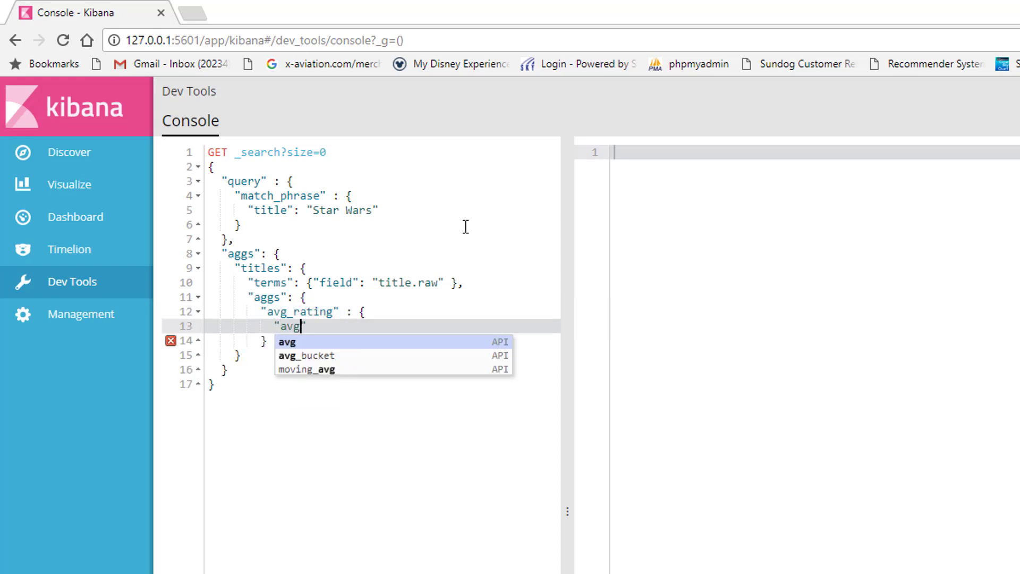
pyautogui.write('" : {"field')
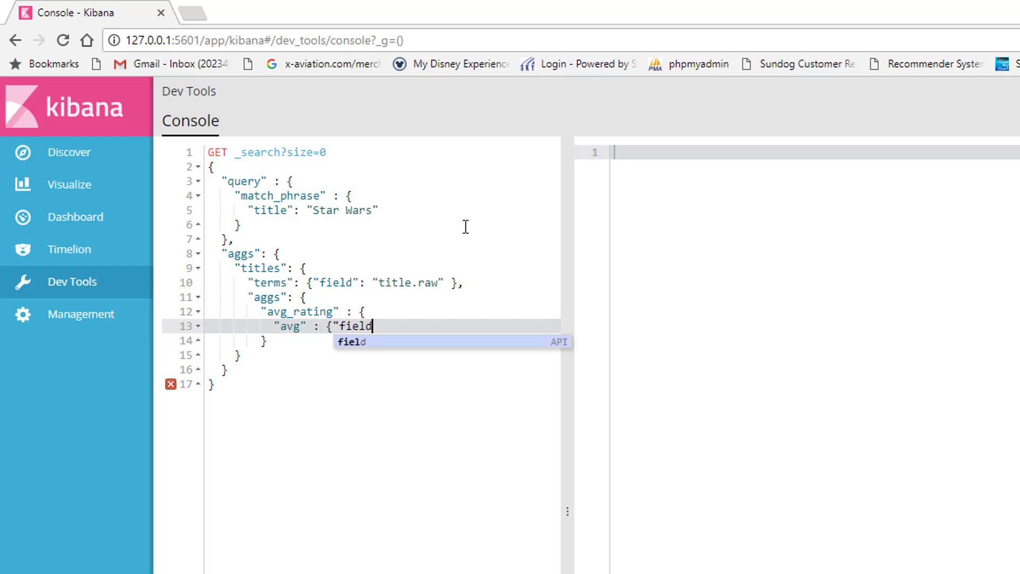
pyautogui.write('" : "rating"')
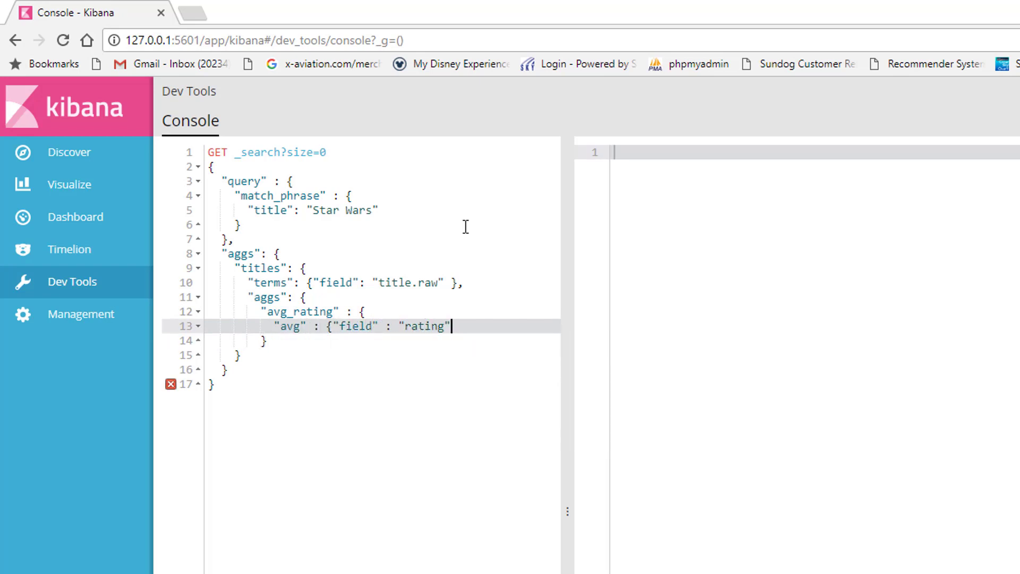
pyautogui.write('}')
pyautogui.press('Down')
pyautogui.press('Return')
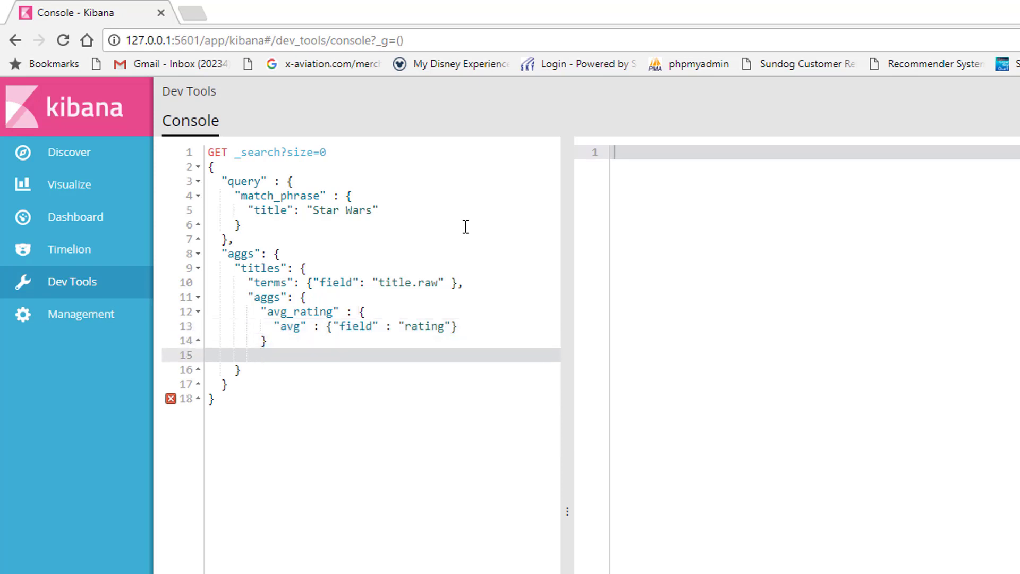
pyautogui.write('}')
pyautogui.press('Down')
pyautogui.press('Down')
pyautogui.press('Down')
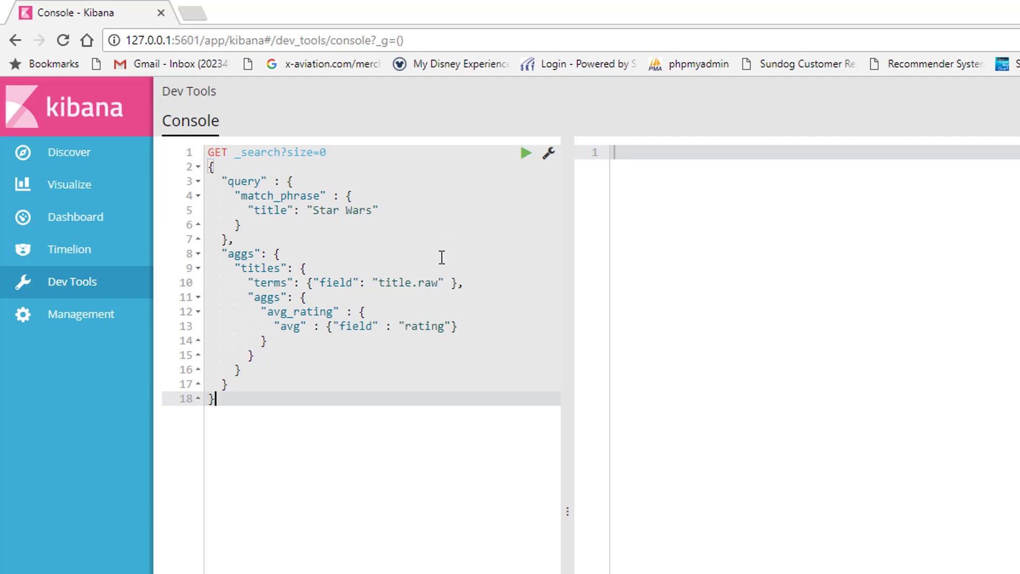
# - Run the Star Wars query to list each film's rating count and average rating
pyautogui.click(526, 157)
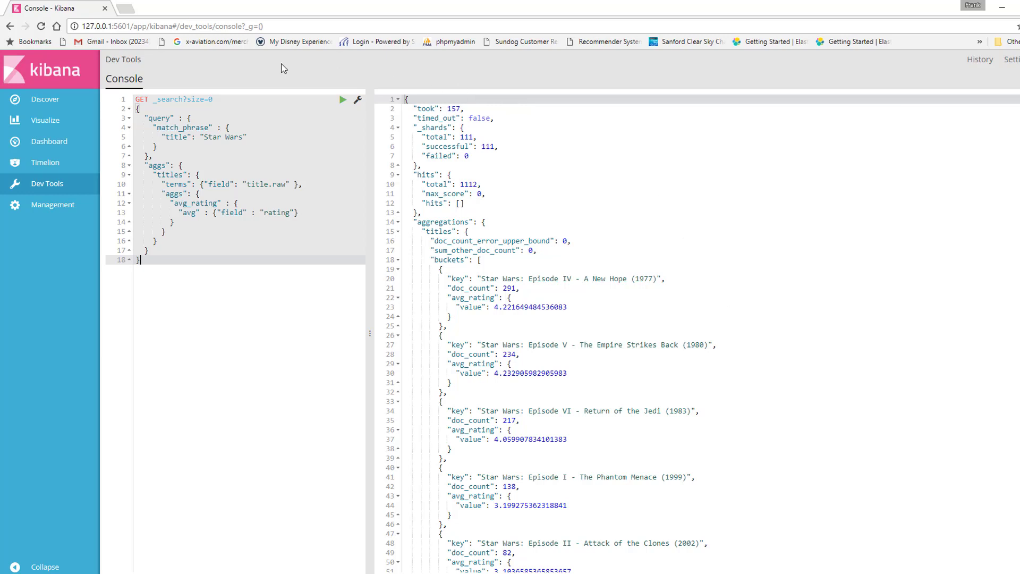
# - Return via Discover to the unsaved Shakespeare speaker tag cloud visualization
pyautogui.click(51, 100)
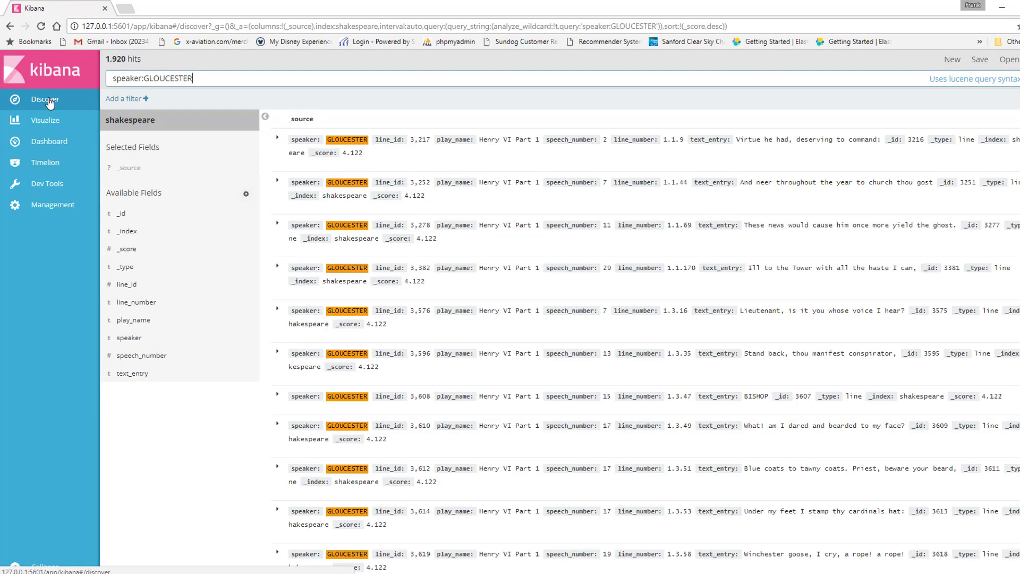
pyautogui.click(44, 120)
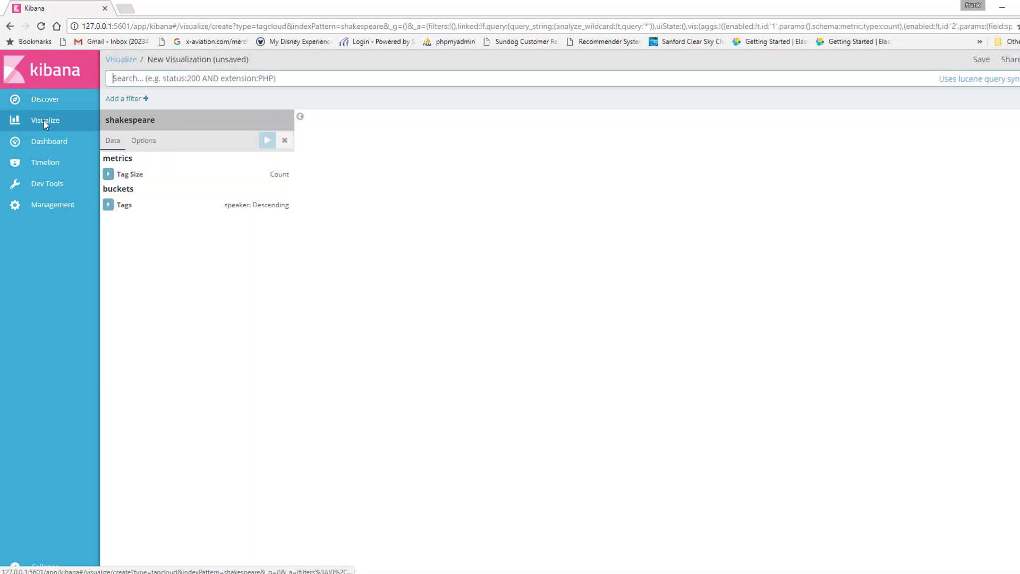